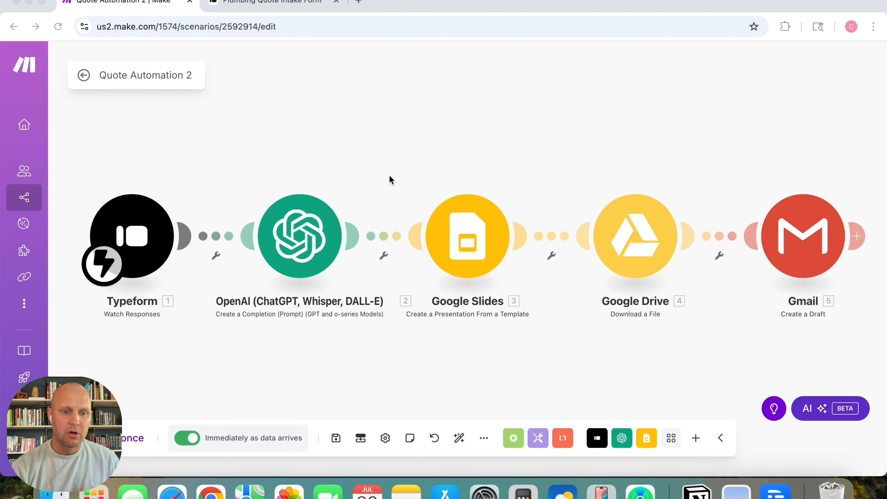
Switch to the Plumbing Quote Intake Form and enter July 30, 2025 as the quote date
{"action": "left_click", "coordinate": [245, 4]}
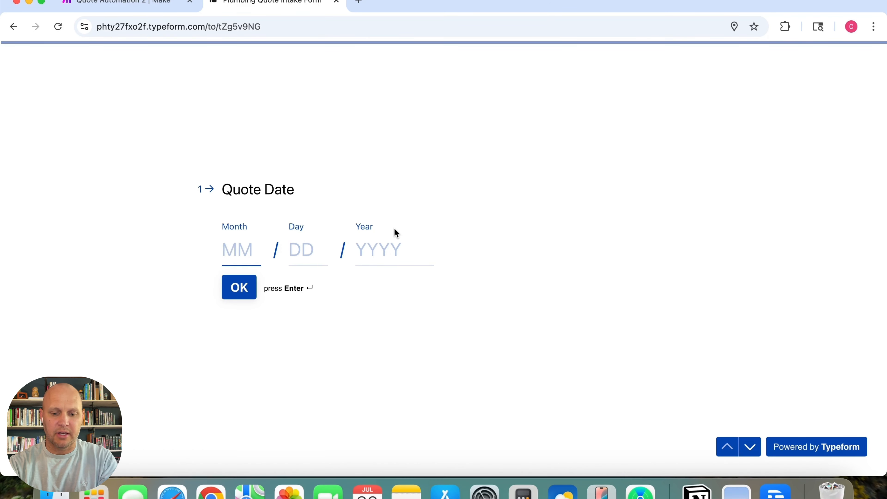
{"action": "type", "text": "7"}
{"action": "key", "text": "Return"}
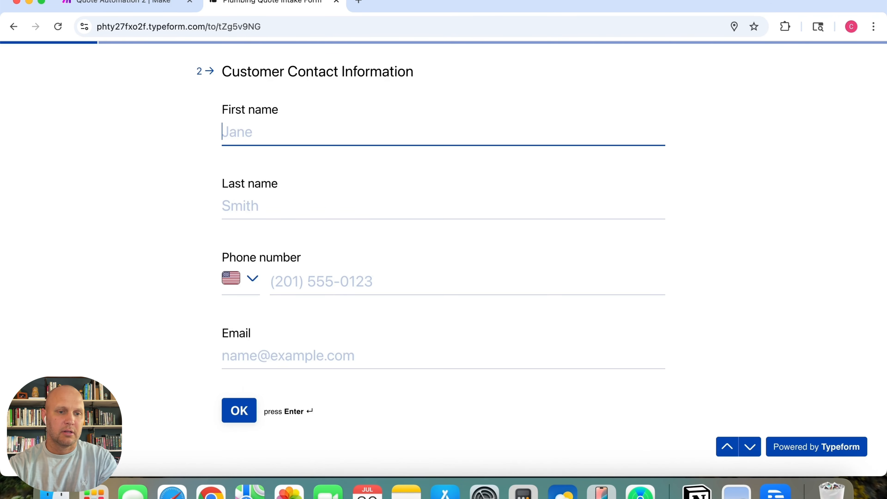
Fill in the customer contact information with the first name, last name, phone number and e-mail, and continue to the service address
{"action": "type", "text": "Joe"}
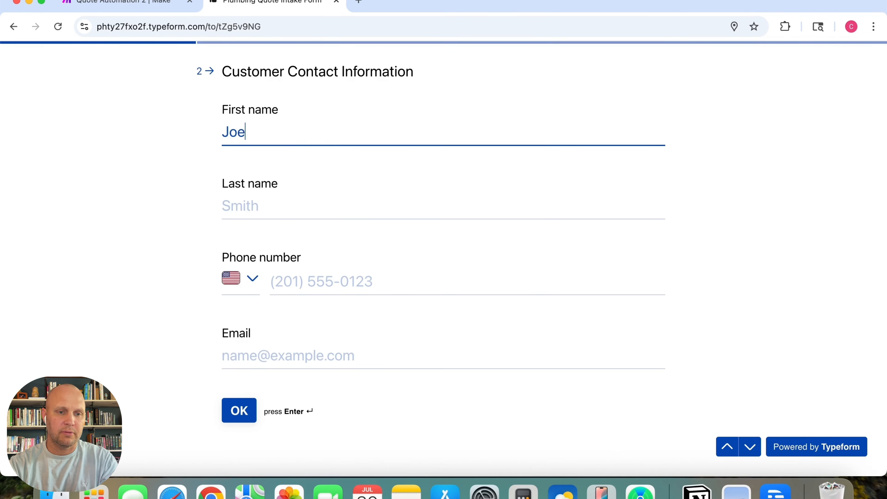
{"action": "key", "text": "Tab"}
{"action": "type", "text": "Smith"}
{"action": "key", "text": "Tab"}
{"action": "key", "text": "Tab"}
{"action": "type", "text": "2015555555"}
{"action": "key", "text": "Tab"}
{"action": "type", "text": "joe@example.com"}
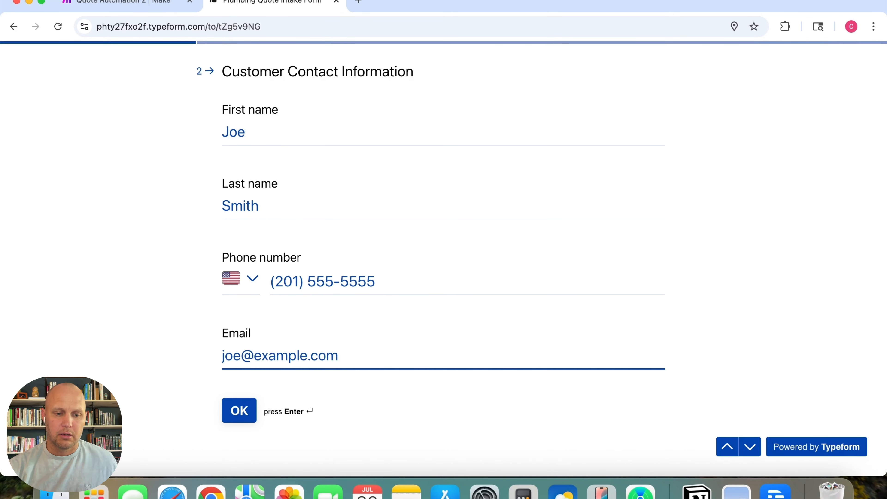
{"action": "key", "text": "Return"}
Fill in the service address with the customer's street, city and state, and continue to the type of service
{"action": "type", "text": "123 Example Street"}
{"action": "key", "text": "Tab"}
{"action": "key", "text": "Tab"}
{"action": "type", "text": "Palo Alto"}
{"action": "key", "text": "Tab"}
{"action": "type", "text": "California"}
{"action": "key", "text": "Tab"}
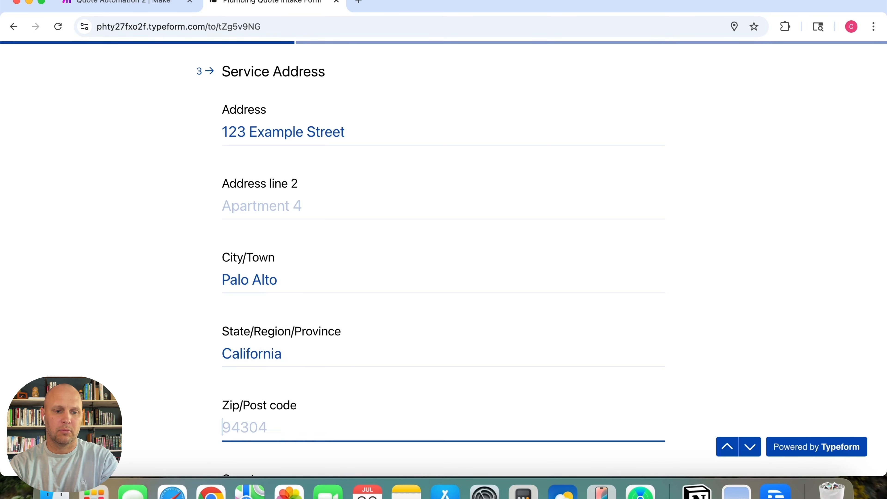
{"action": "key", "text": "Return"}
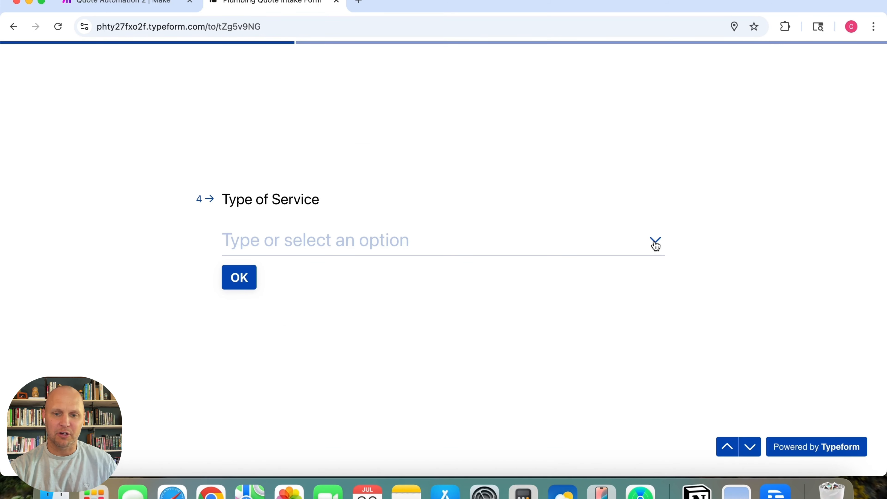
Choose Water Heater as the type of service and describe the problem as an old, leaking water heater
{"action": "left_click", "coordinate": [656, 245]}
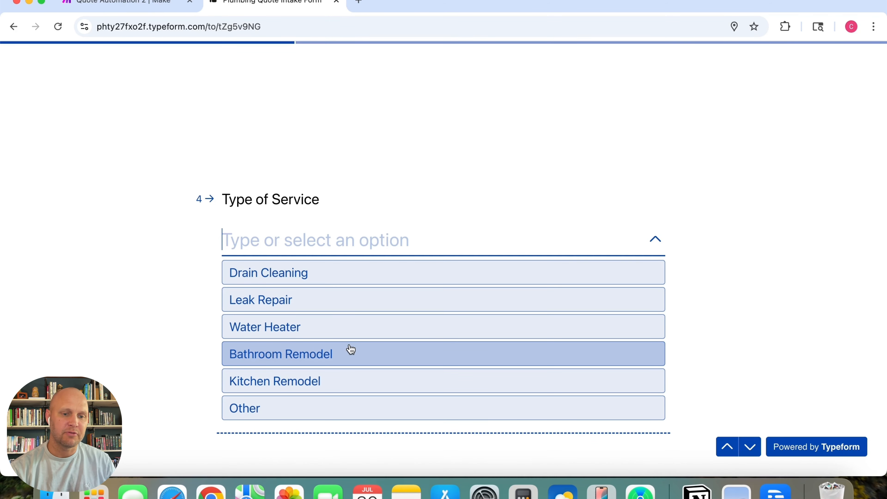
{"action": "left_click", "coordinate": [273, 325]}
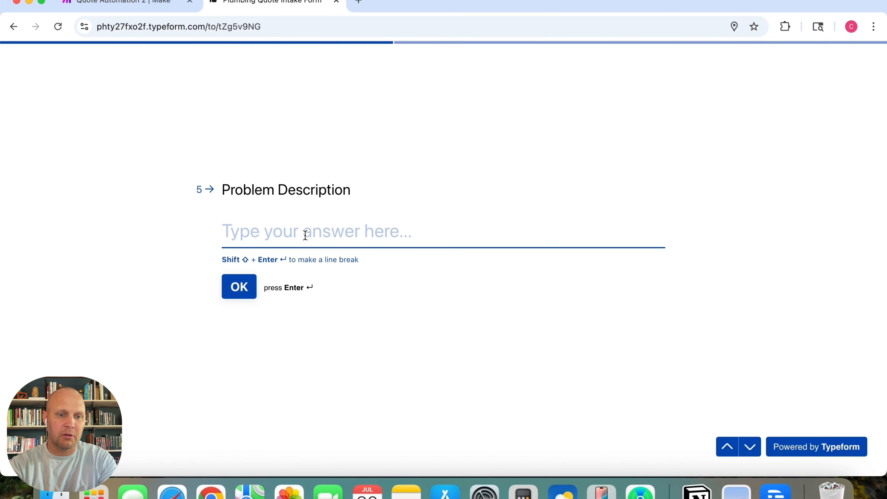
{"action": "key", "text": "Return"}
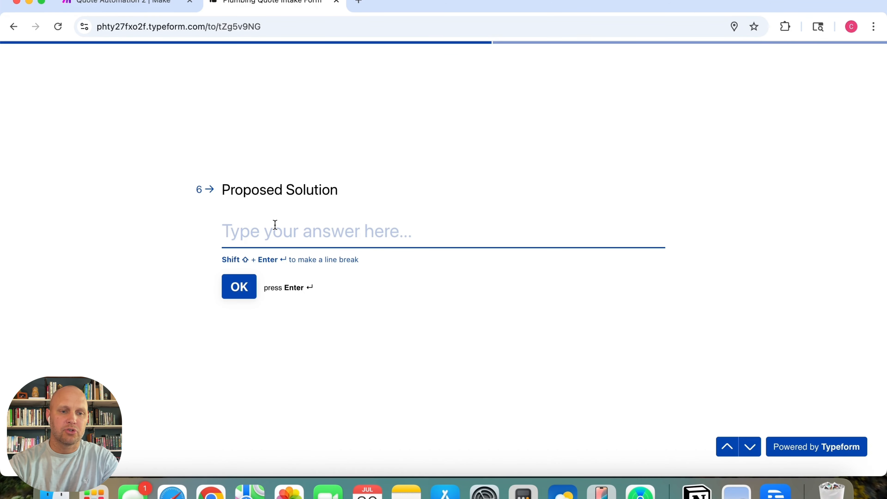
Enter the proposed solution "Replace water heater and test. Water heater included in total price. Removal of old water heater included."
{"action": "type", "text": "Replace water heater and test. Water heater included in tot"}
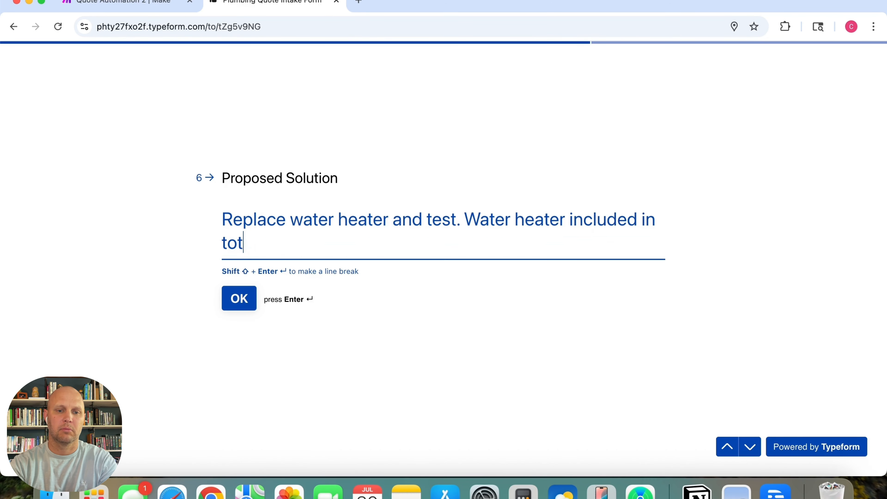
{"action": "type", "text": "al price. Removal of old water heater included."}
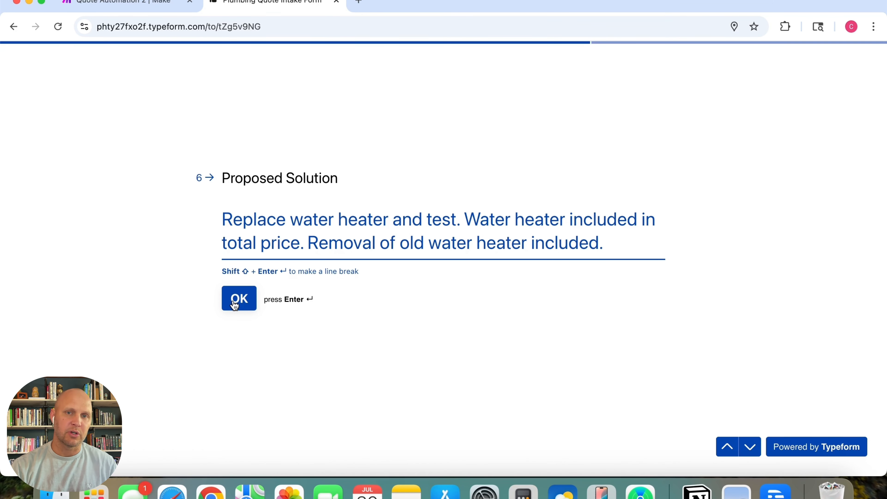
{"action": "left_click", "coordinate": [233, 304]}
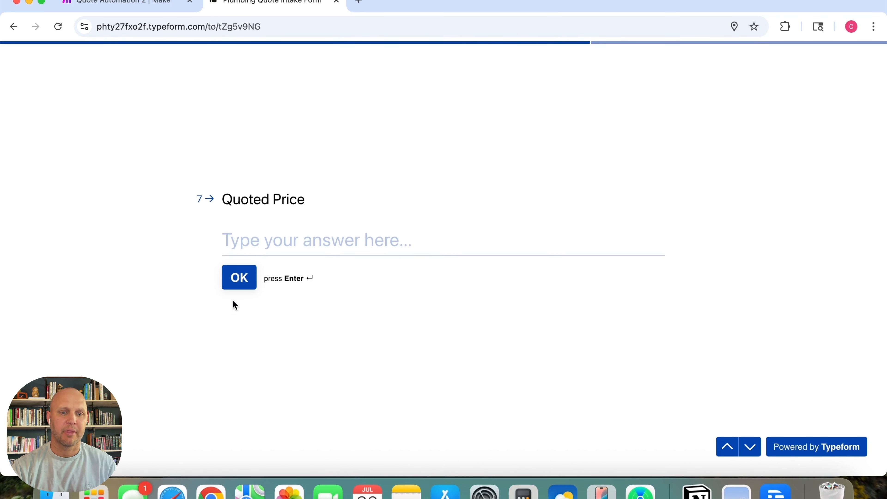
Enter a quoted price of 1500 and an estimated start date of 08/01/2025
{"action": "type", "text": "1500"}
{"action": "left_click", "coordinate": [239, 280]}
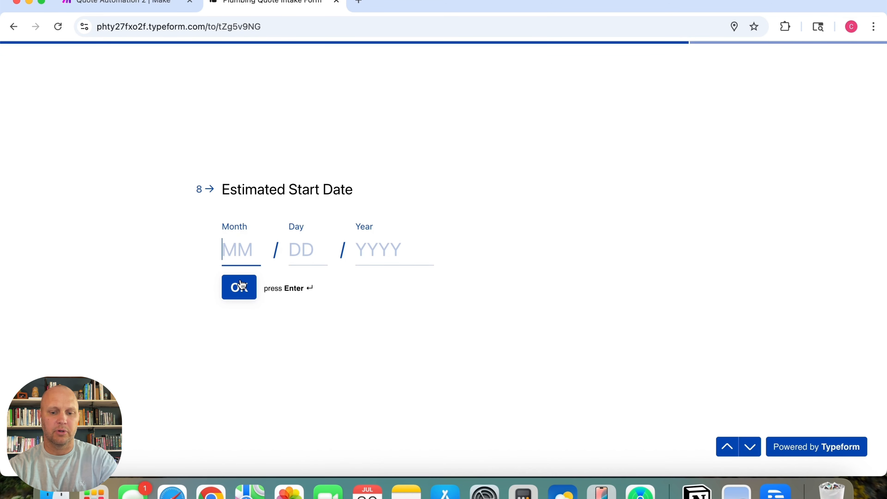
{"action": "type", "text": "08"}
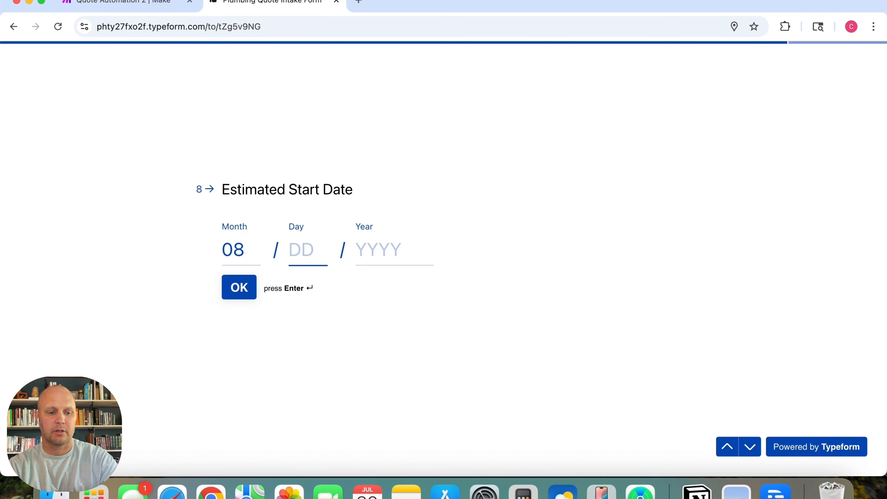
{"action": "type", "text": "012025"}
{"action": "left_click", "coordinate": [233, 292]}
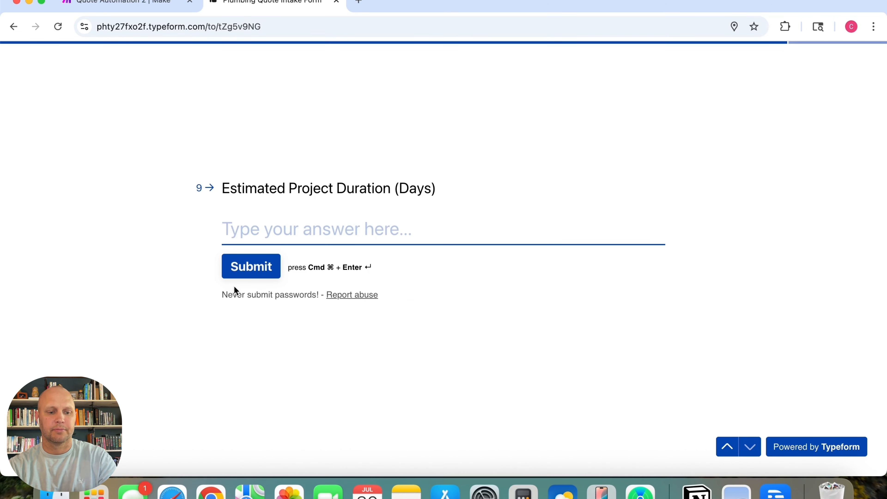
Set the estimated project duration to 1 day and submit the intake form
{"action": "type", "text": "1"}
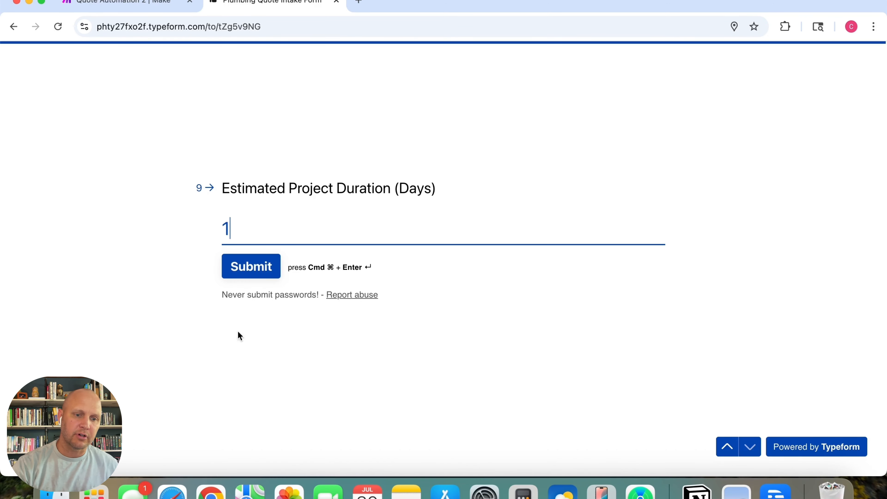
{"action": "left_click", "coordinate": [240, 273]}
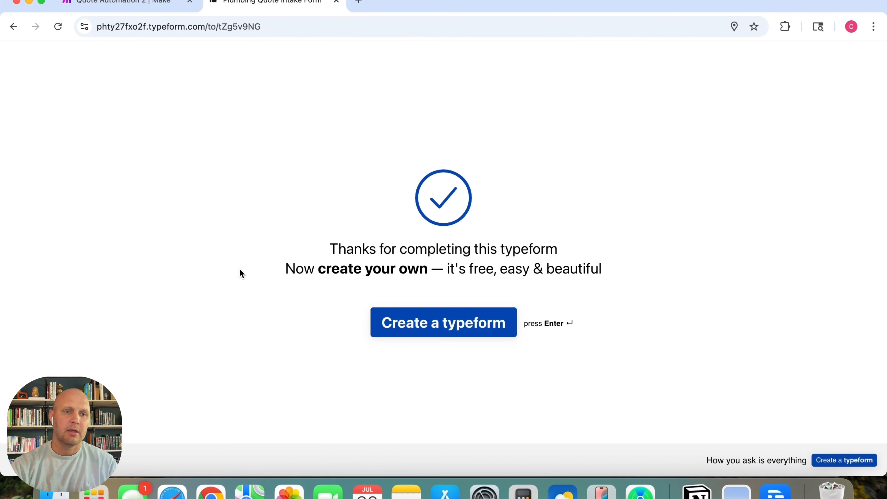
Check the Quote Automation 2 run in Make, and switch to Gmail to refresh the drafts list
{"action": "left_click", "coordinate": [149, 4]}
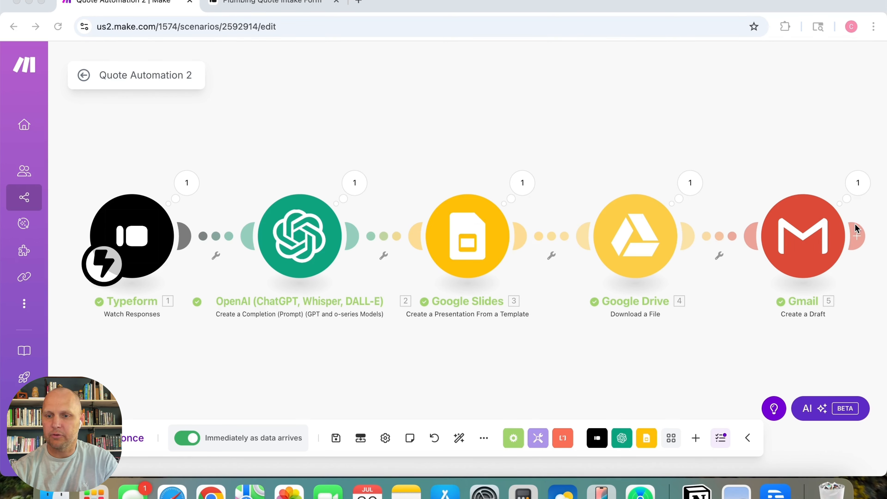
{"action": "key", "text": "ctrl+Up"}
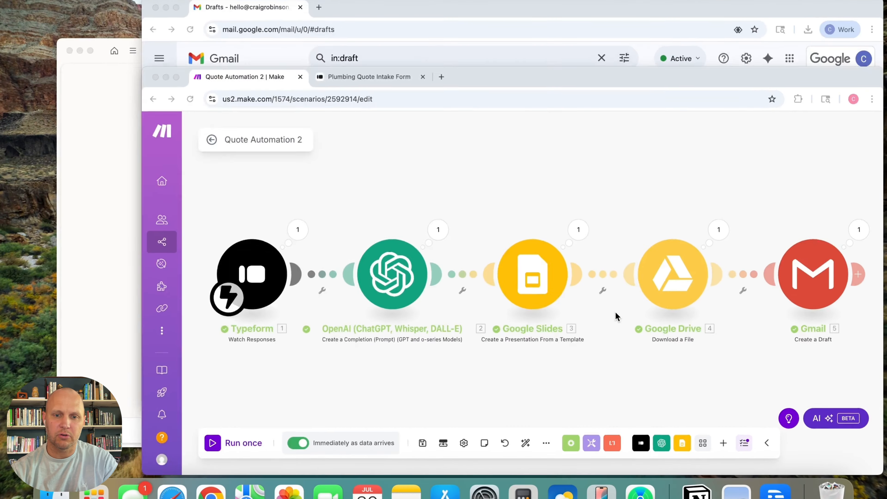
{"action": "left_click", "coordinate": [596, 173]}
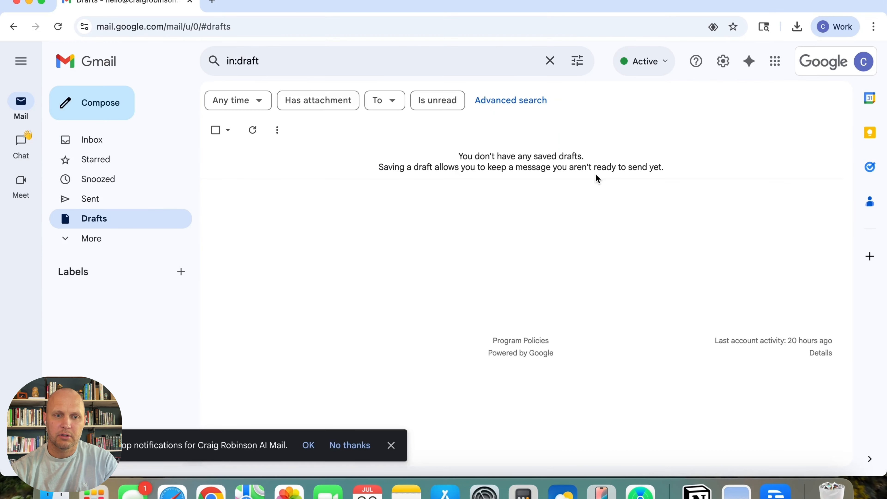
{"action": "left_click", "coordinate": [252, 130]}
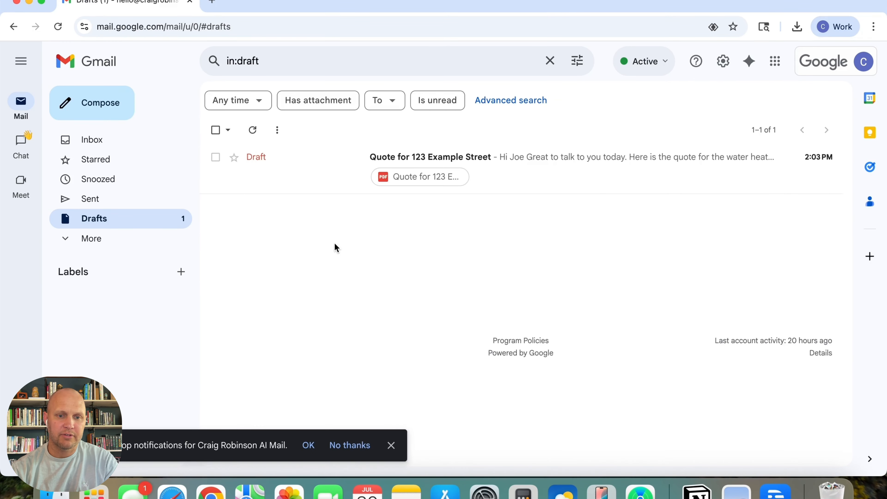
Open the generated quote draft and enlarge it to read its recipient, message and attachment
{"action": "left_click", "coordinate": [313, 177]}
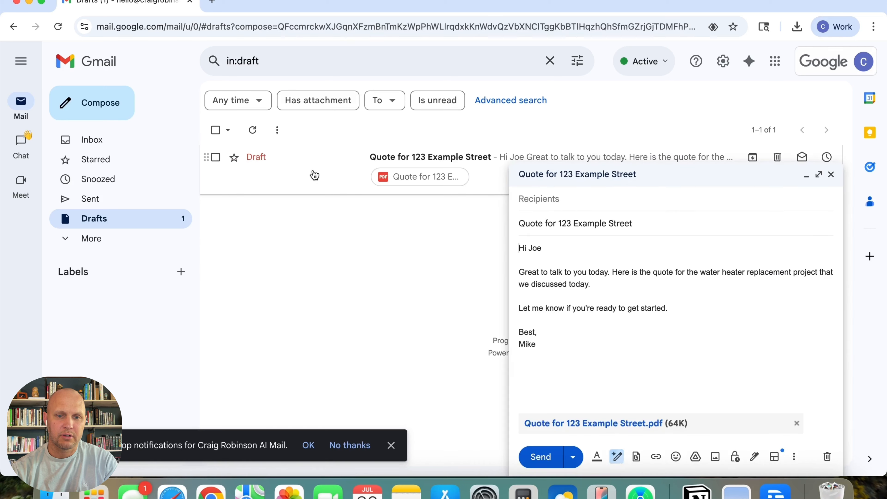
{"action": "left_click", "coordinate": [819, 174]}
{"action": "left_click", "coordinate": [778, 409]}
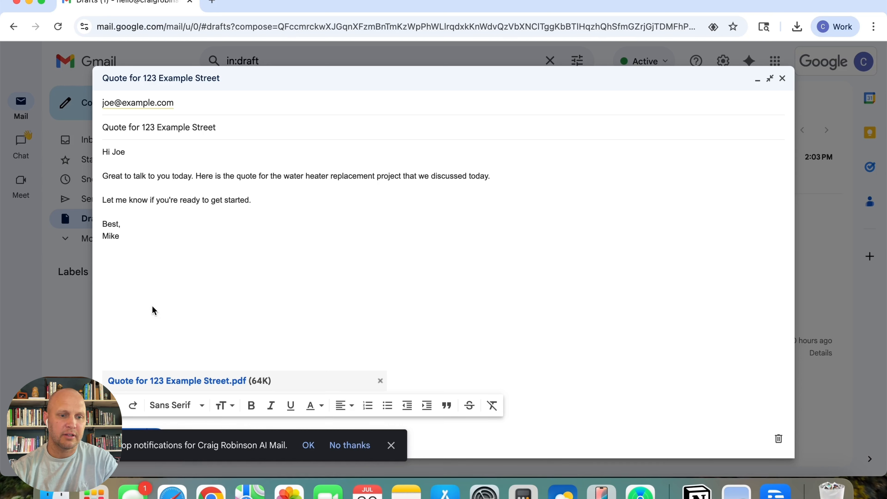
Download the quote PDF attached to the draft and open it in the browser
{"action": "left_click", "coordinate": [162, 381]}
{"action": "left_click", "coordinate": [159, 381]}
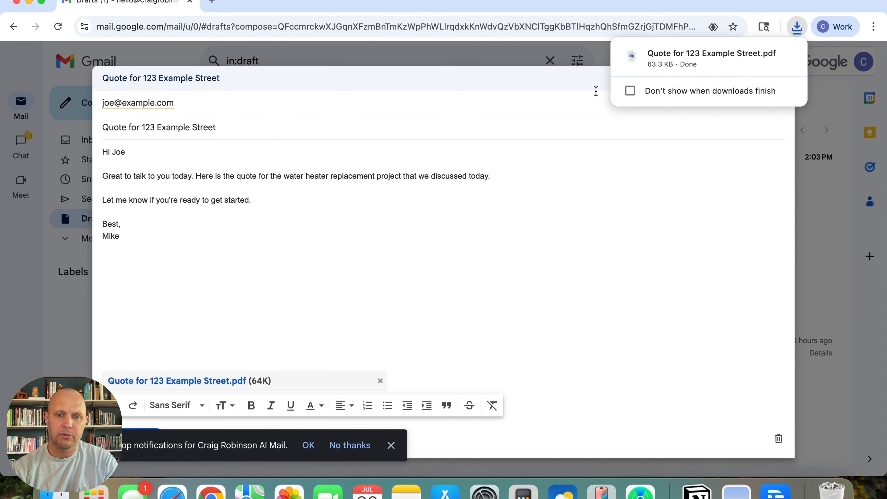
{"action": "left_click", "coordinate": [666, 53]}
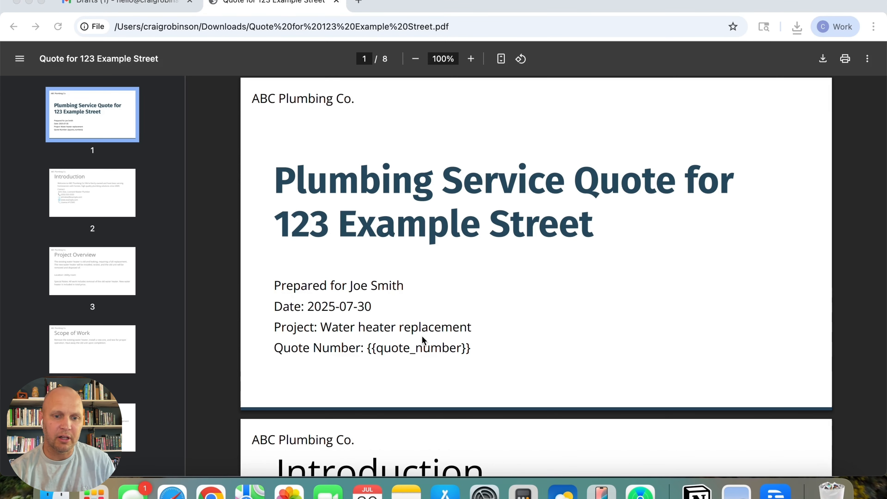
Review the quote PDF from its cover page through the Introduction and Project Overview pages
{"action": "scroll", "coordinate": [423, 341], "scroll_direction": "down", "scroll_amount": 1}
{"action": "scroll", "coordinate": [423, 341], "scroll_direction": "up", "scroll_amount": 1}
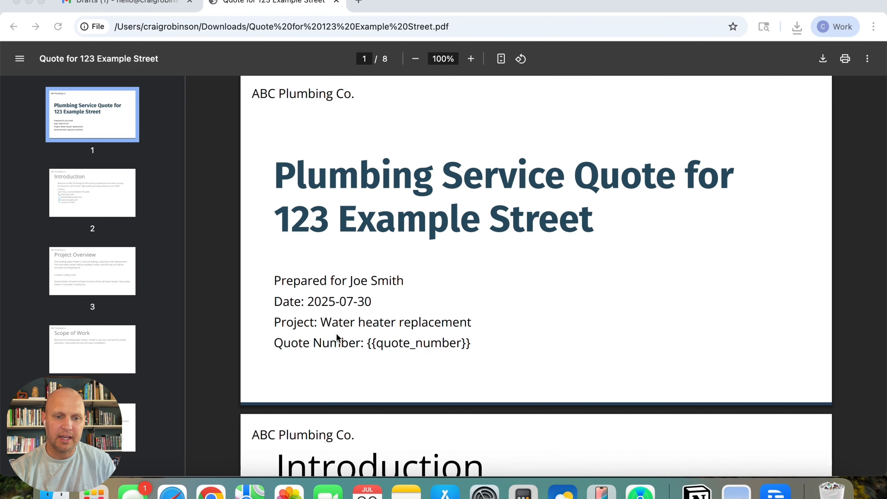
{"action": "scroll", "coordinate": [416, 327], "scroll_direction": "down", "scroll_amount": 8}
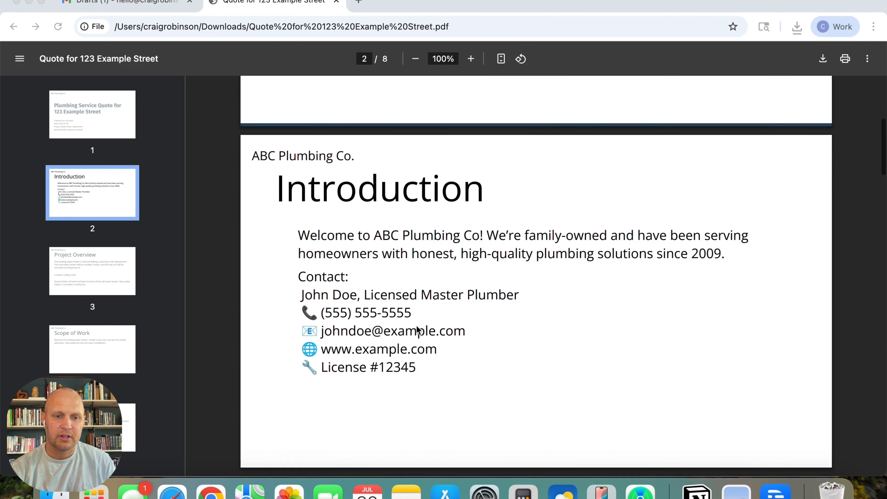
{"action": "scroll", "coordinate": [418, 330], "scroll_direction": "down", "scroll_amount": 2}
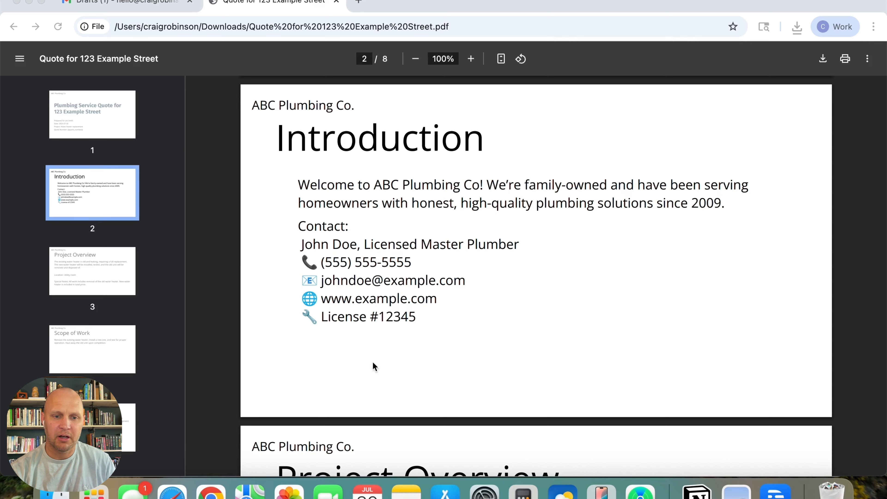
{"action": "scroll", "coordinate": [352, 285], "scroll_direction": "down", "scroll_amount": 3}
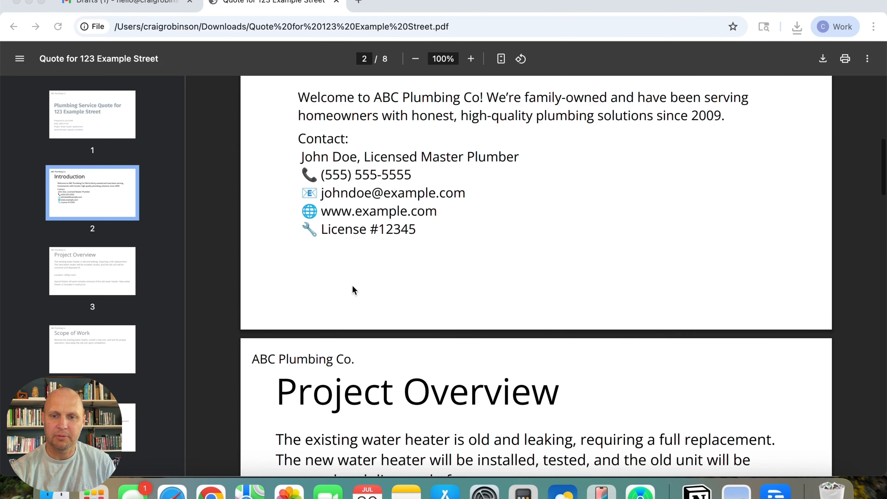
{"action": "scroll", "coordinate": [352, 285], "scroll_direction": "down", "scroll_amount": 7}
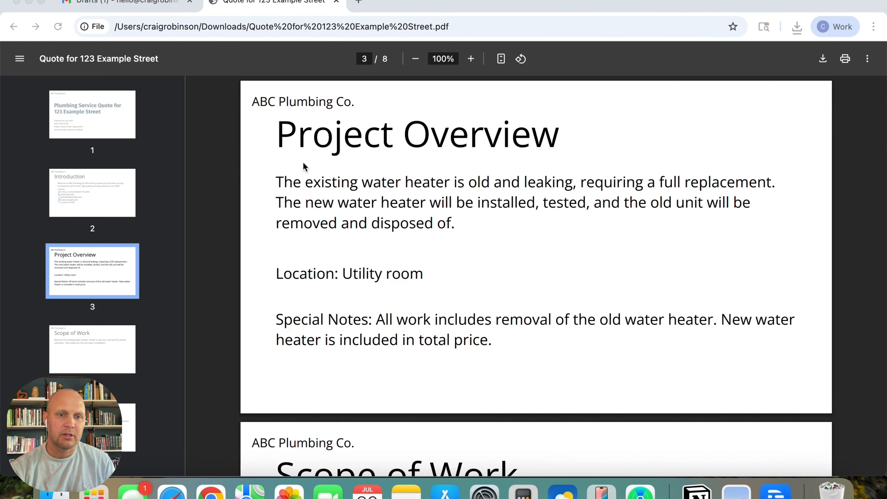
Open a new browser tab
{"action": "left_click", "coordinate": [358, 3]}
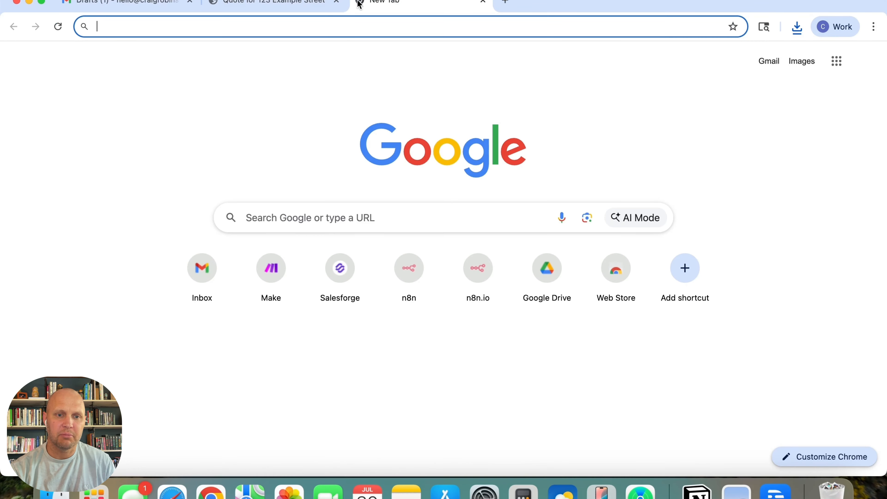
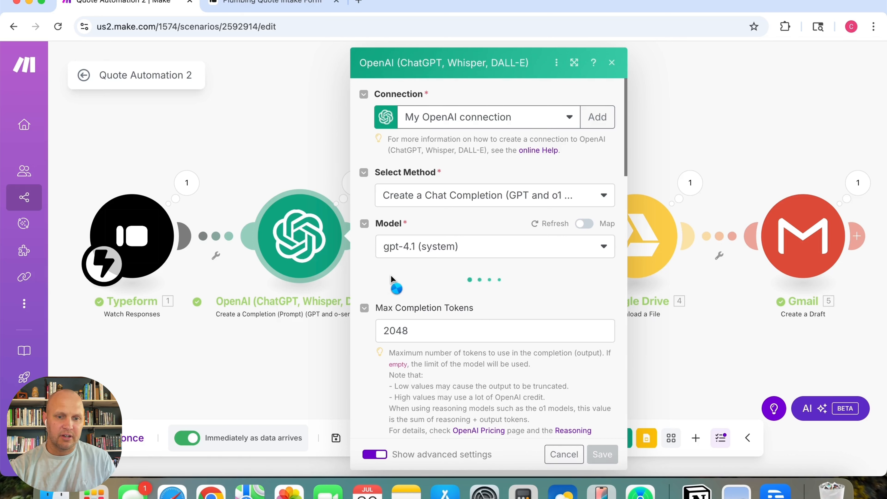
Examine the model and messages set in the scenario's OpenAI module, and open Message 1's text content
{"action": "scroll", "coordinate": [382, 344], "scroll_direction": "down", "scroll_amount": 3}
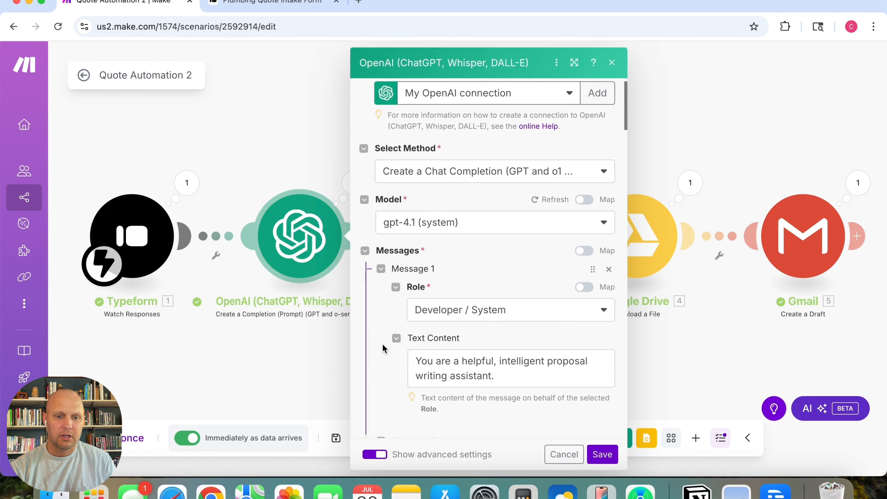
{"action": "scroll", "coordinate": [382, 343], "scroll_direction": "down", "scroll_amount": 1}
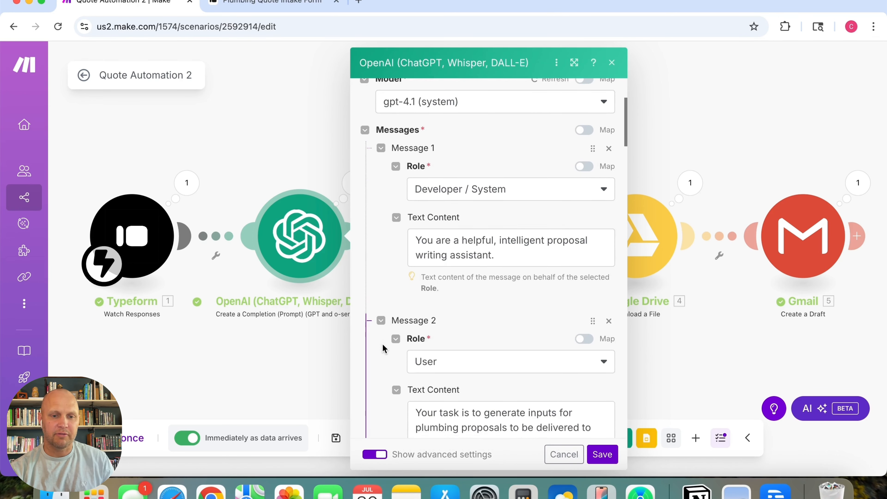
{"action": "scroll", "coordinate": [382, 343], "scroll_direction": "up", "scroll_amount": 1}
{"action": "left_click", "coordinate": [507, 281]}
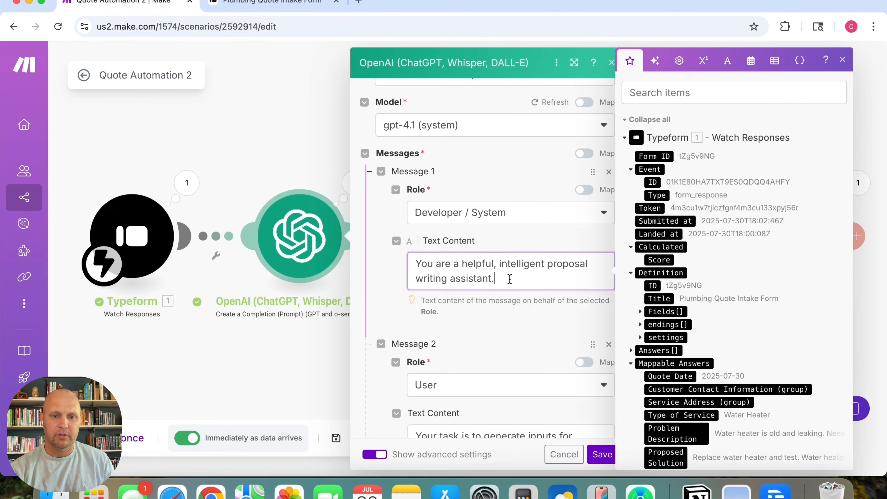
Look through the Typeform response fields available for mapping into Message 1, and close the mapping list
{"action": "scroll", "coordinate": [682, 380], "scroll_direction": "down", "scroll_amount": 10}
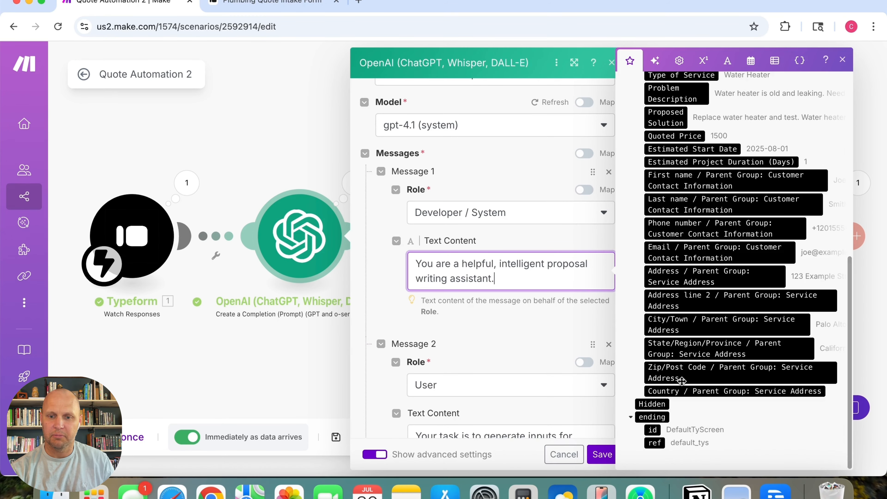
{"action": "scroll", "coordinate": [682, 381], "scroll_direction": "up", "scroll_amount": 10}
{"action": "scroll", "coordinate": [469, 333], "scroll_direction": "down", "scroll_amount": 9}
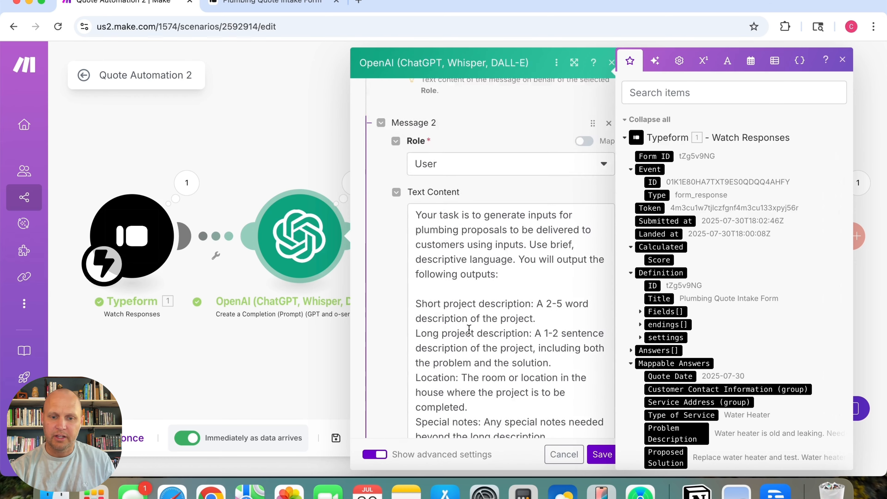
{"action": "left_click", "coordinate": [392, 306]}
Read Message 2's text content, from the proposal task and output descriptions through to the JSON output format
{"action": "scroll", "coordinate": [473, 260], "scroll_direction": "up", "scroll_amount": 3}
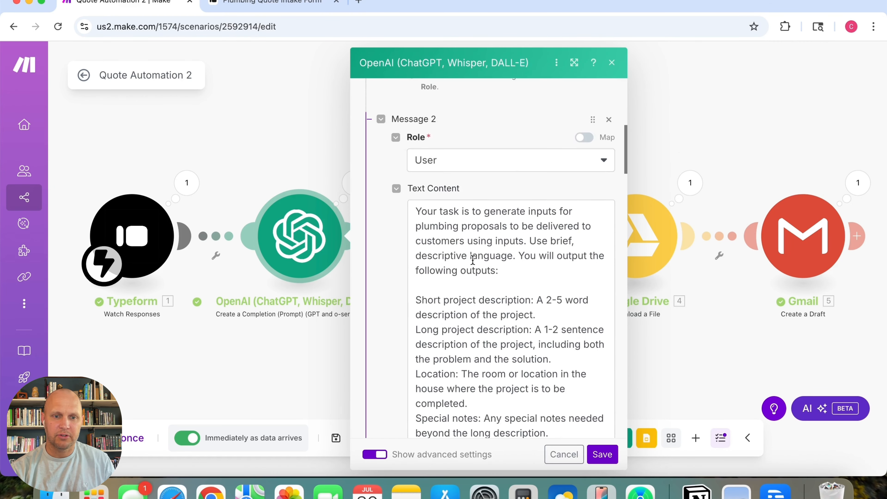
{"action": "scroll", "coordinate": [473, 259], "scroll_direction": "down", "scroll_amount": 2}
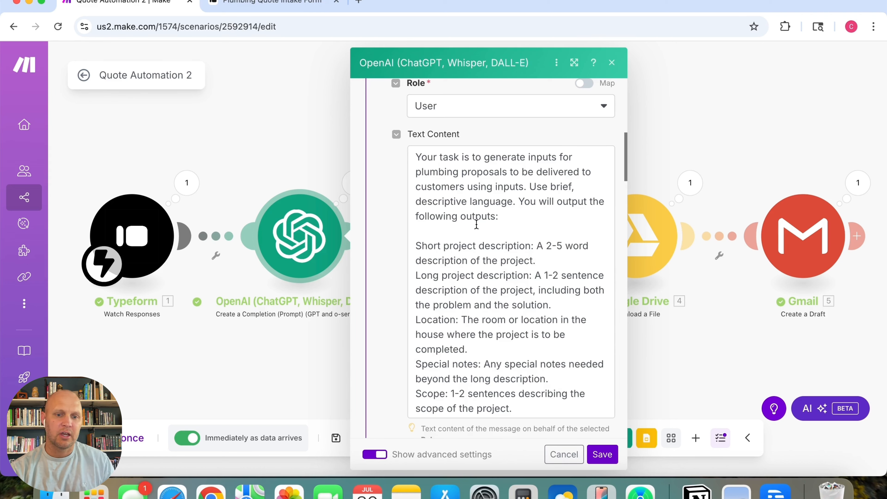
{"action": "scroll", "coordinate": [476, 224], "scroll_direction": "down", "scroll_amount": 3}
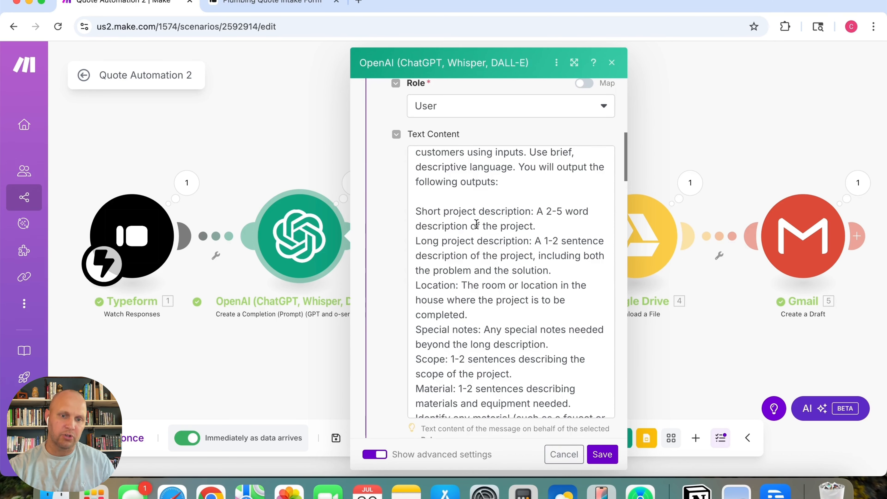
{"action": "scroll", "coordinate": [476, 224], "scroll_direction": "down", "scroll_amount": 5}
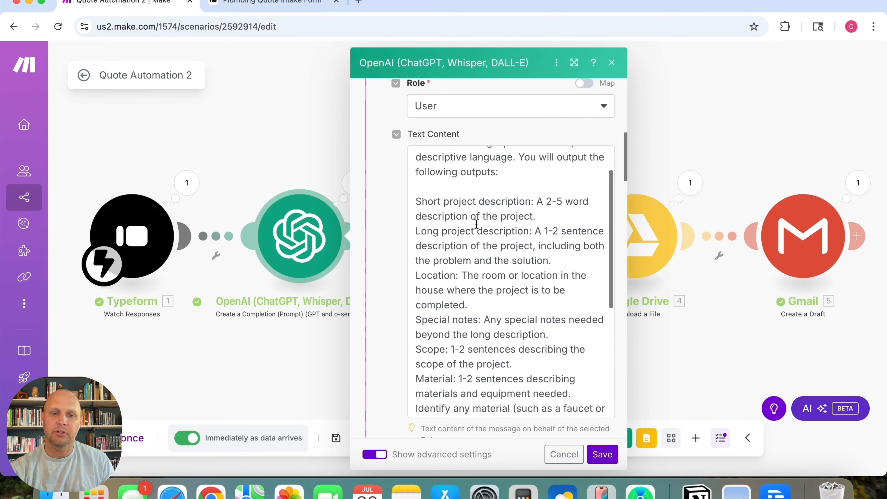
{"action": "scroll", "coordinate": [476, 224], "scroll_direction": "down", "scroll_amount": 2}
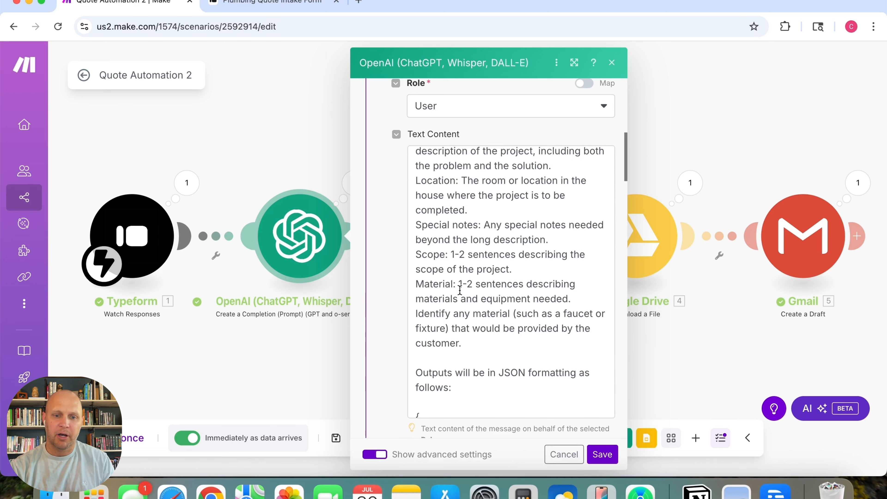
{"action": "scroll", "coordinate": [468, 280], "scroll_direction": "down", "scroll_amount": 1}
{"action": "scroll", "coordinate": [467, 280], "scroll_direction": "up", "scroll_amount": 5}
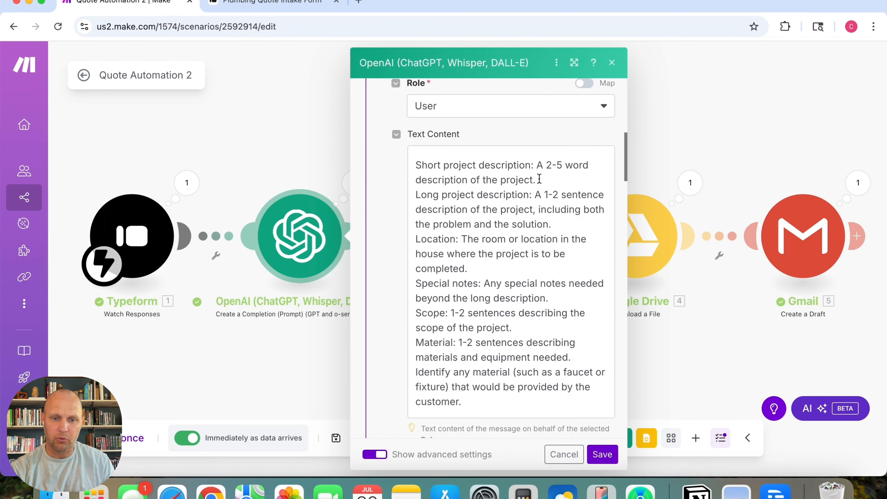
{"action": "scroll", "coordinate": [475, 232], "scroll_direction": "down", "scroll_amount": 6}
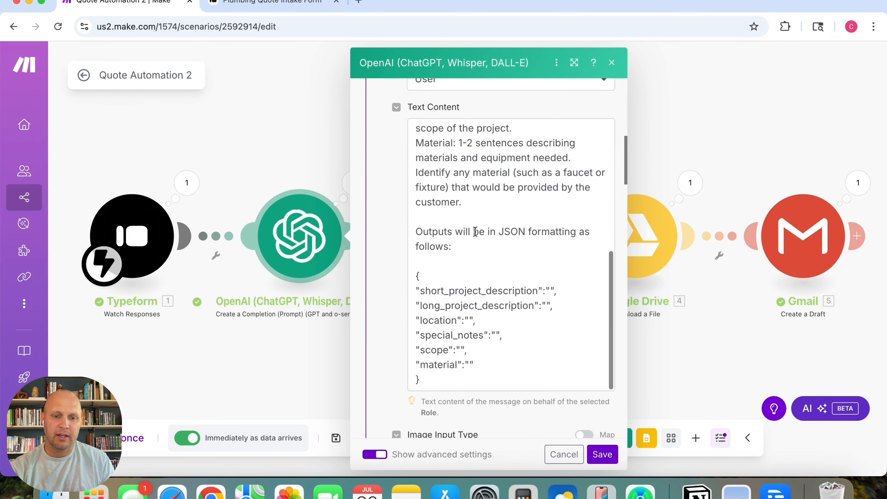
{"action": "scroll", "coordinate": [474, 231], "scroll_direction": "down", "scroll_amount": 1}
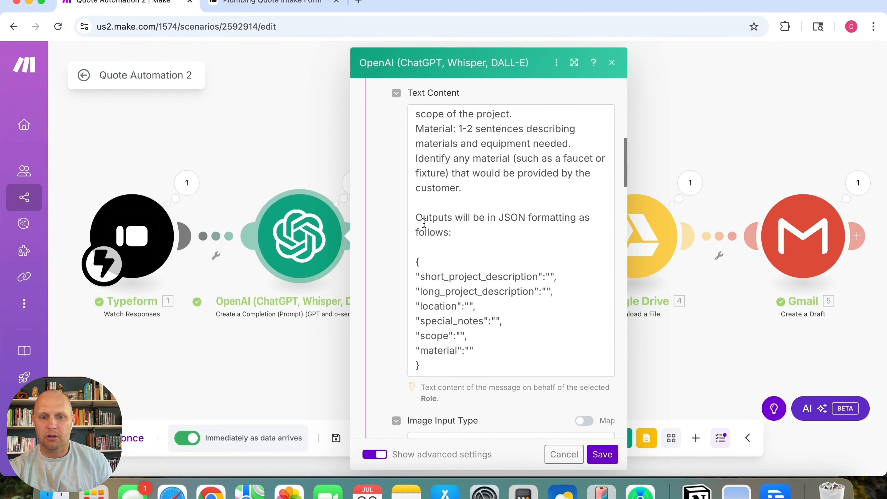
{"action": "scroll", "coordinate": [440, 231], "scroll_direction": "down", "scroll_amount": 5}
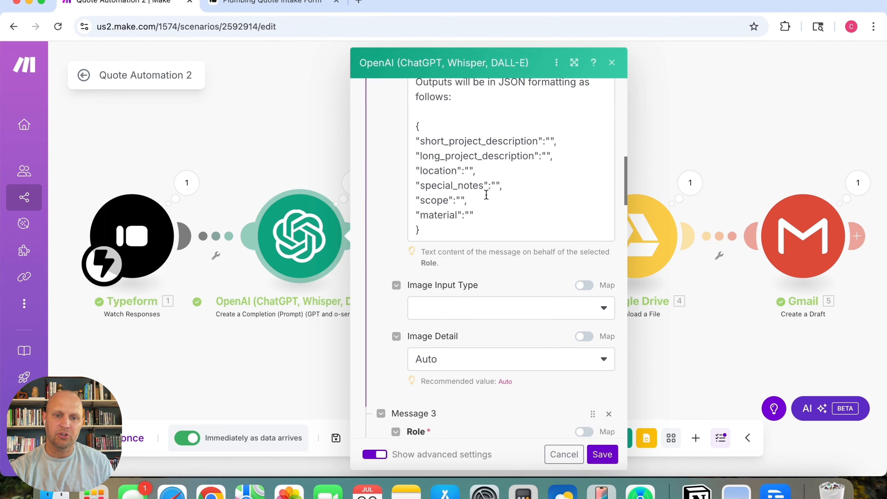
Review Message 3's mapped Typeform answers and the OpenAI response settings, and close the module without saving
{"action": "scroll", "coordinate": [468, 200], "scroll_direction": "down", "scroll_amount": 10}
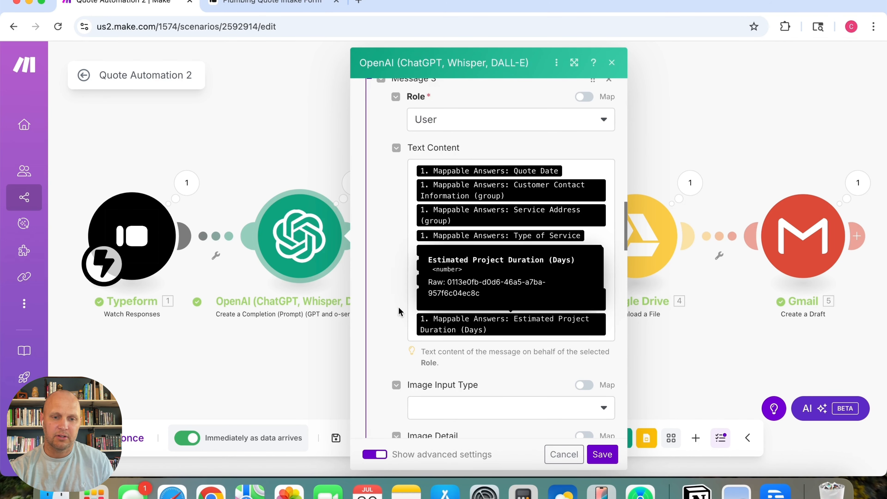
{"action": "scroll", "coordinate": [399, 307], "scroll_direction": "down", "scroll_amount": 10}
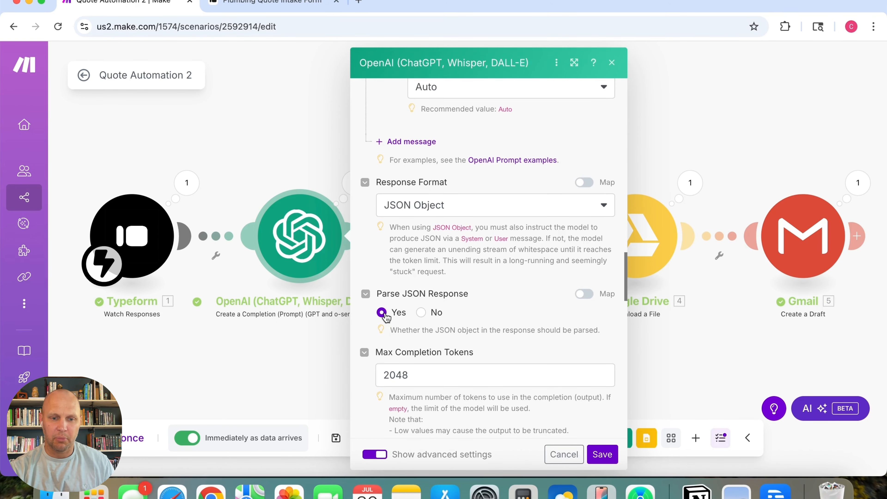
{"action": "scroll", "coordinate": [397, 330], "scroll_direction": "down", "scroll_amount": 10}
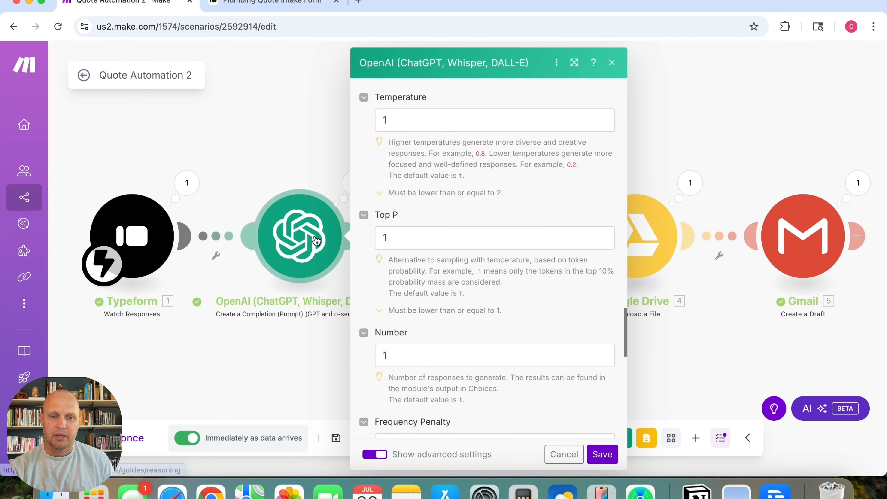
{"action": "left_click", "coordinate": [564, 454]}
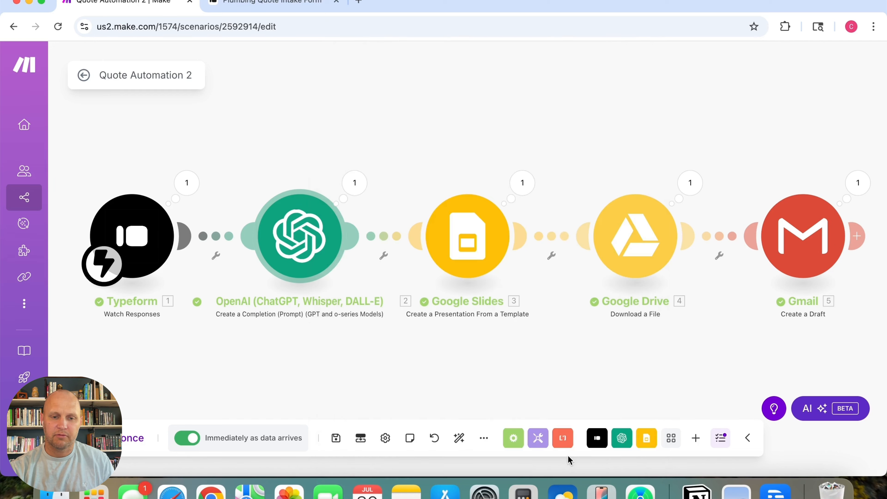
Open the Google Slides module and examine its title, copy method, drive and template presentation settings
{"action": "left_click", "coordinate": [478, 266]}
{"action": "scroll", "coordinate": [575, 301], "scroll_direction": "down", "scroll_amount": 4}
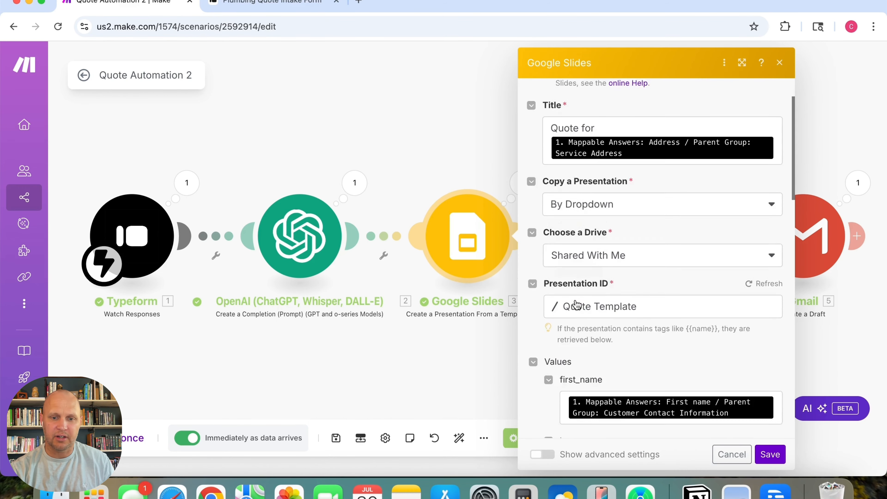
{"action": "scroll", "coordinate": [576, 305], "scroll_direction": "down", "scroll_amount": 2}
{"action": "scroll", "coordinate": [594, 210], "scroll_direction": "up", "scroll_amount": 5}
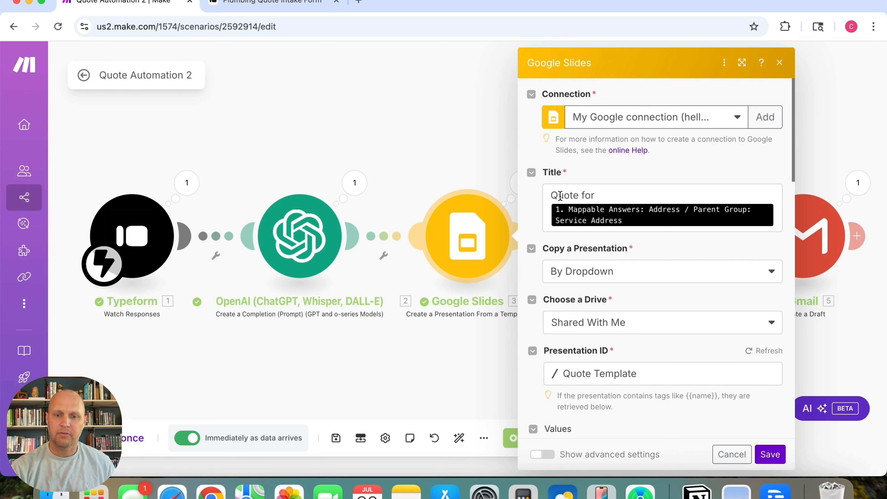
{"action": "scroll", "coordinate": [569, 255], "scroll_direction": "down", "scroll_amount": 2}
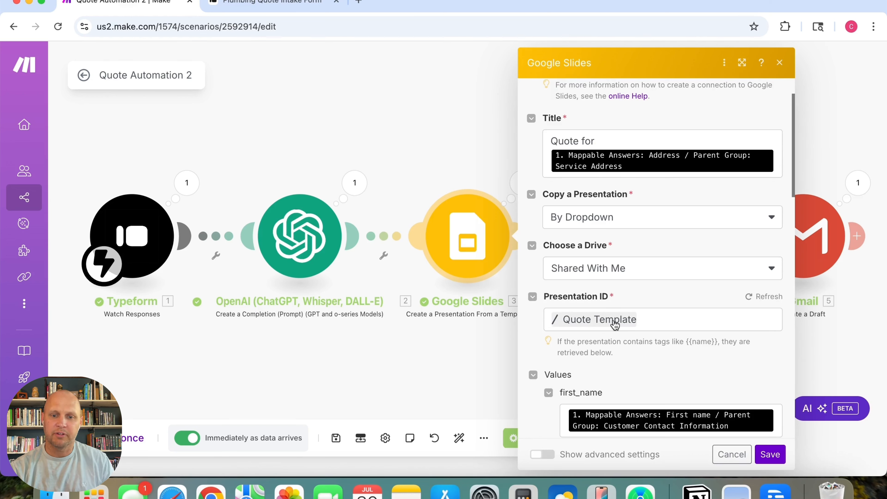
{"action": "scroll", "coordinate": [592, 306], "scroll_direction": "up", "scroll_amount": 1}
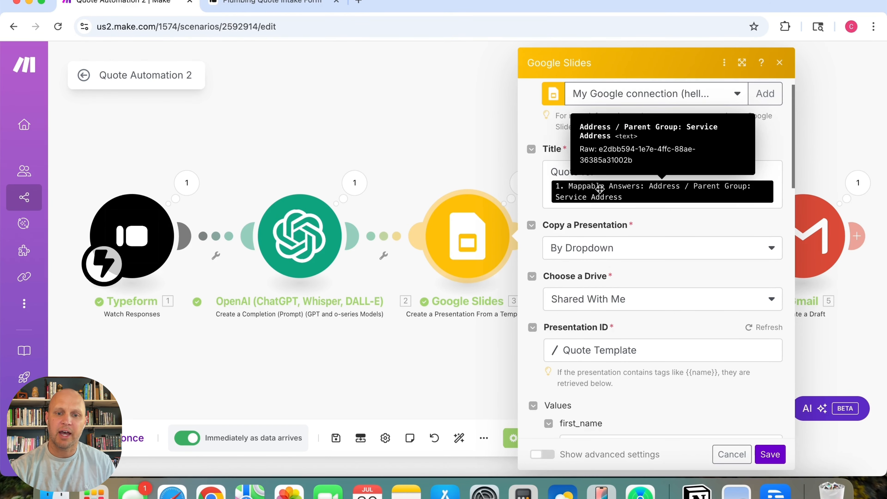
{"action": "scroll", "coordinate": [572, 277], "scroll_direction": "down", "scroll_amount": 2}
Examine how the template tags from first_name to short_project_description are mapped in the Google Slides module's values
{"action": "scroll", "coordinate": [571, 277], "scroll_direction": "down", "scroll_amount": 5}
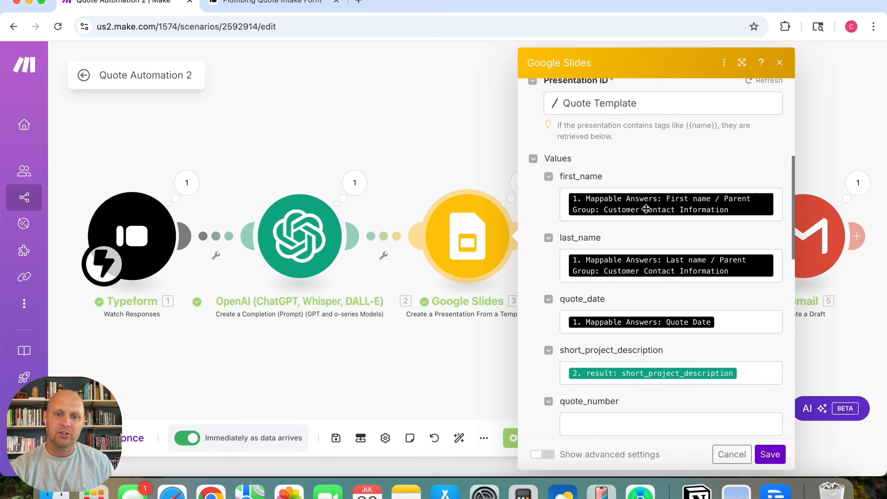
{"action": "scroll", "coordinate": [614, 225], "scroll_direction": "down", "scroll_amount": 5}
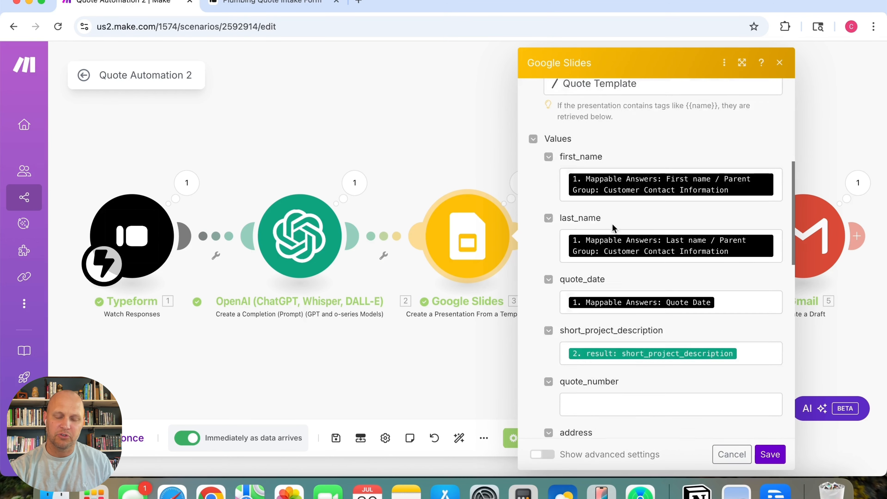
{"action": "scroll", "coordinate": [612, 223], "scroll_direction": "up", "scroll_amount": 2}
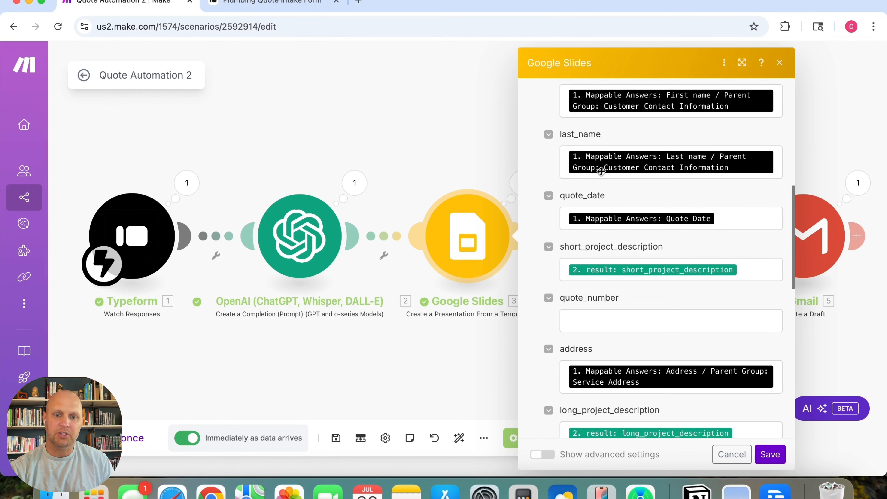
{"action": "scroll", "coordinate": [568, 167], "scroll_direction": "up", "scroll_amount": 2}
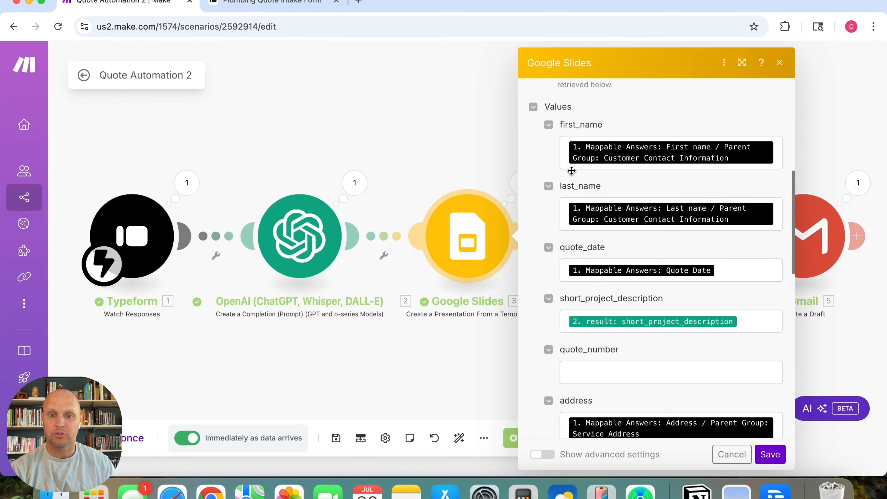
{"action": "scroll", "coordinate": [571, 172], "scroll_direction": "down", "scroll_amount": 1}
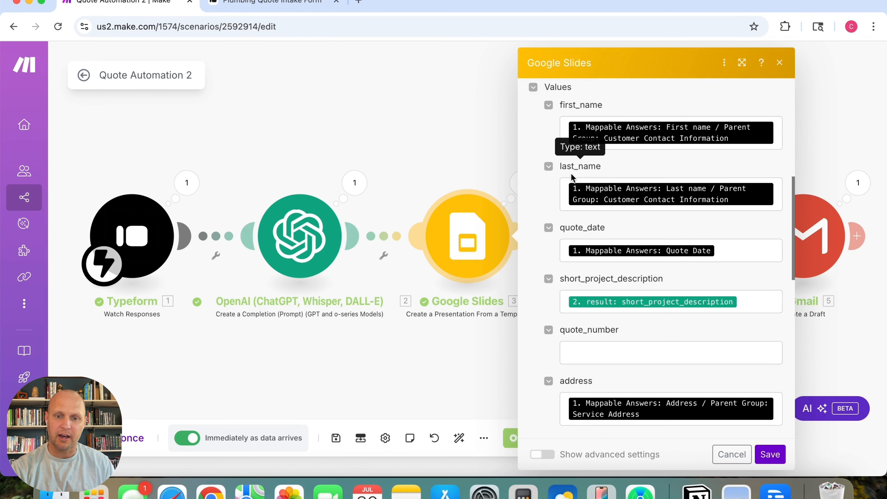
{"action": "scroll", "coordinate": [571, 241], "scroll_direction": "down", "scroll_amount": 2}
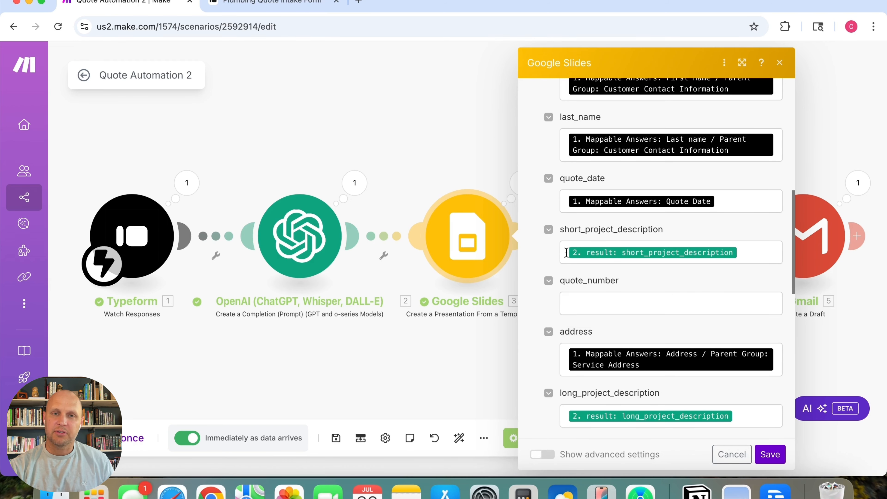
{"action": "scroll", "coordinate": [567, 252], "scroll_direction": "down", "scroll_amount": 1}
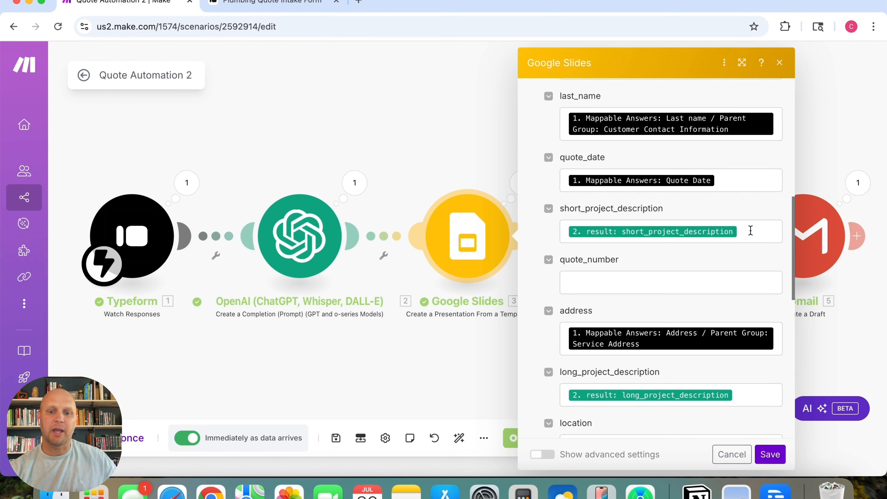
Examine the remaining mapped values from address to duration and the new drive location, and close the Google Slides module
{"action": "scroll", "coordinate": [750, 231], "scroll_direction": "down", "scroll_amount": 3}
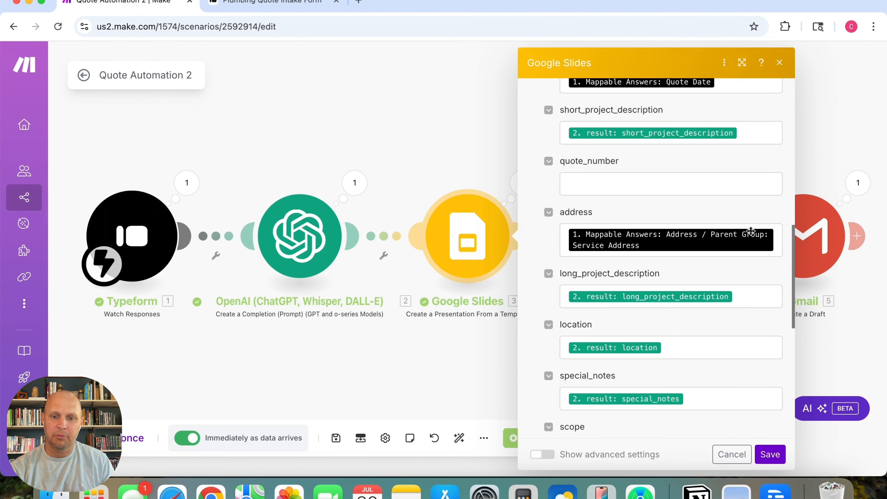
{"action": "scroll", "coordinate": [750, 233], "scroll_direction": "down", "scroll_amount": 1}
{"action": "scroll", "coordinate": [750, 231], "scroll_direction": "down", "scroll_amount": 2}
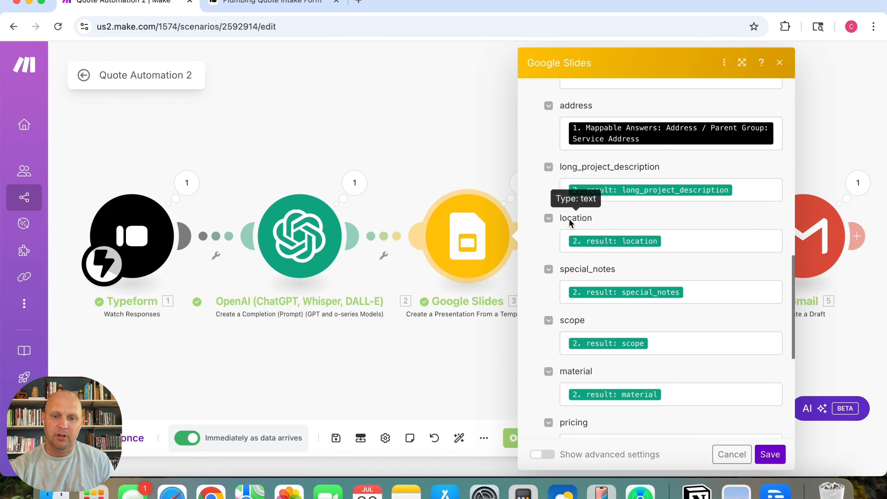
{"action": "scroll", "coordinate": [580, 315], "scroll_direction": "down", "scroll_amount": 5}
{"action": "scroll", "coordinate": [582, 332], "scroll_direction": "down", "scroll_amount": 3}
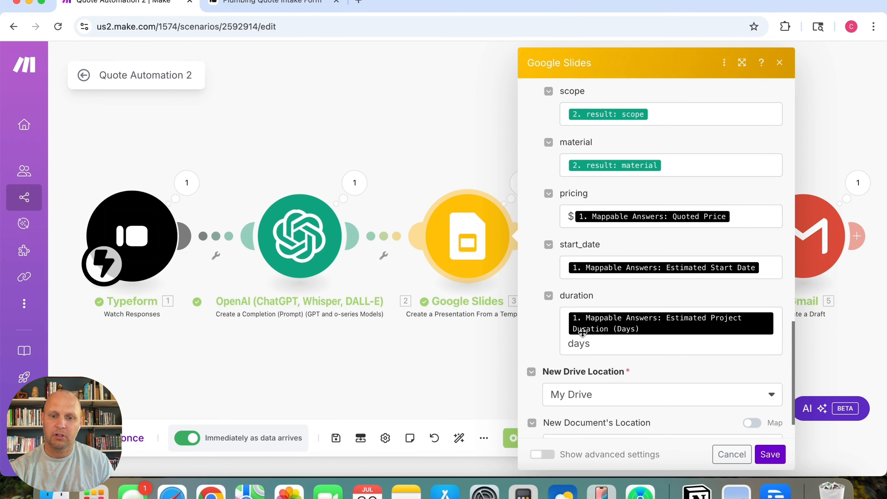
{"action": "scroll", "coordinate": [582, 332], "scroll_direction": "down", "scroll_amount": 2}
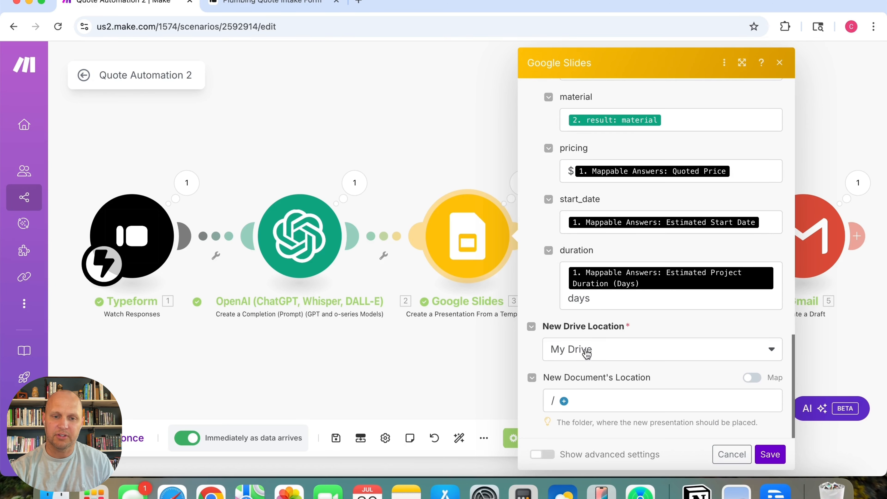
{"action": "left_click", "coordinate": [454, 370]}
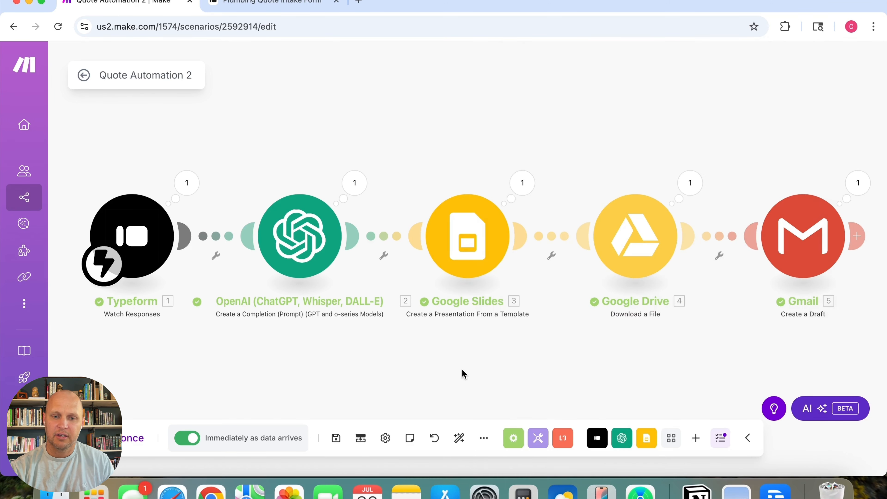
Open the Google Drive module and examine how its file ID is mapped to the Google Slides Presentation ID
{"action": "left_click", "coordinate": [639, 249]}
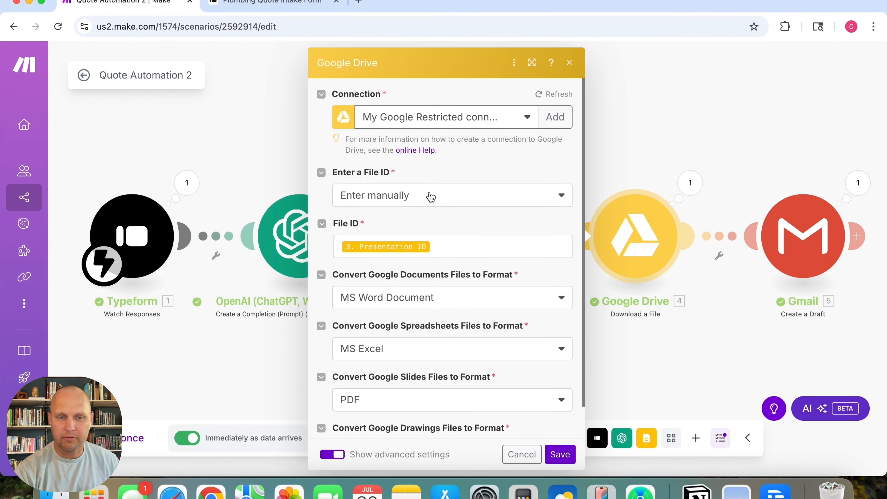
{"action": "left_click", "coordinate": [446, 247]}
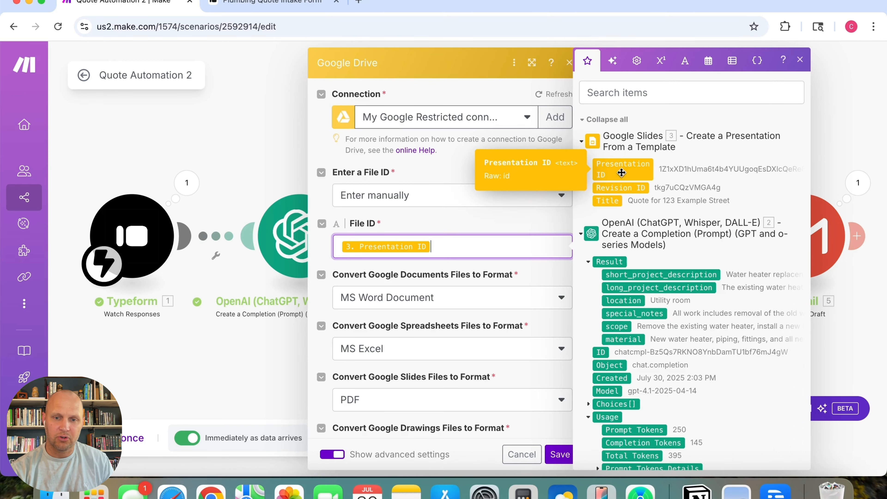
{"action": "left_click", "coordinate": [319, 257]}
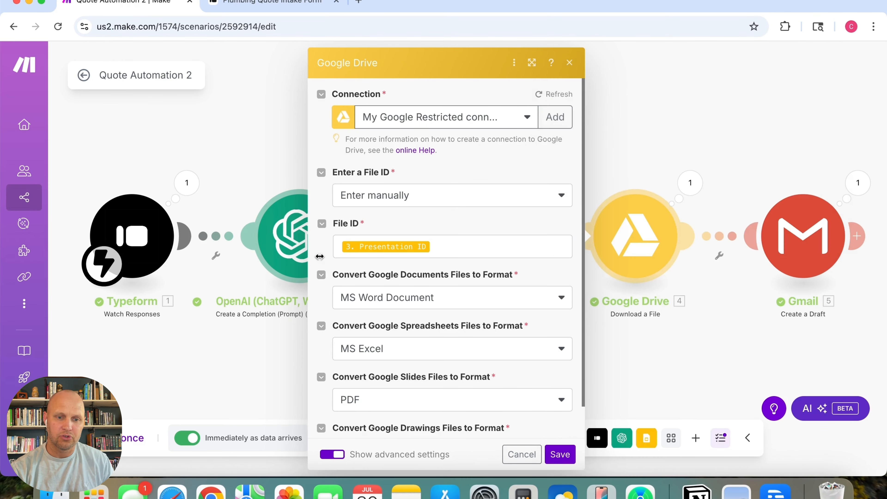
Check the format options for converting Google Slides files, keep PDF selected, and close the Google Drive module without saving
{"action": "scroll", "coordinate": [386, 364], "scroll_direction": "down", "scroll_amount": 2}
{"action": "left_click", "coordinate": [391, 366]}
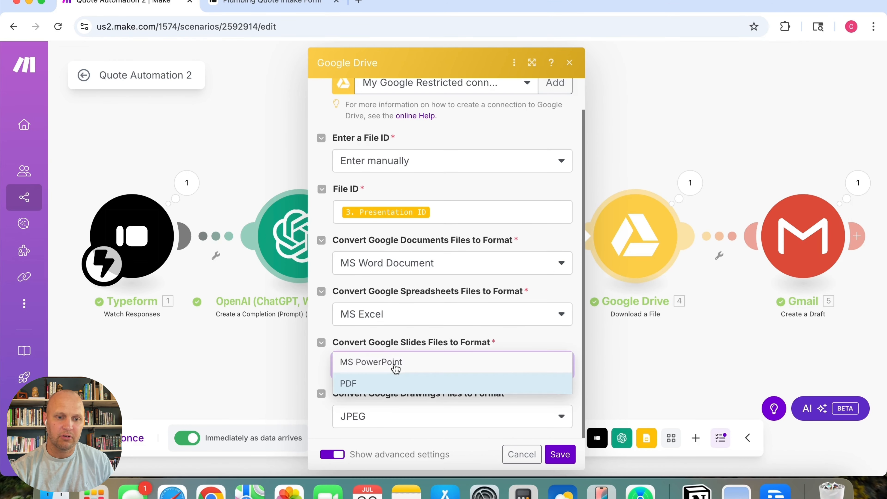
{"action": "left_click", "coordinate": [378, 384]}
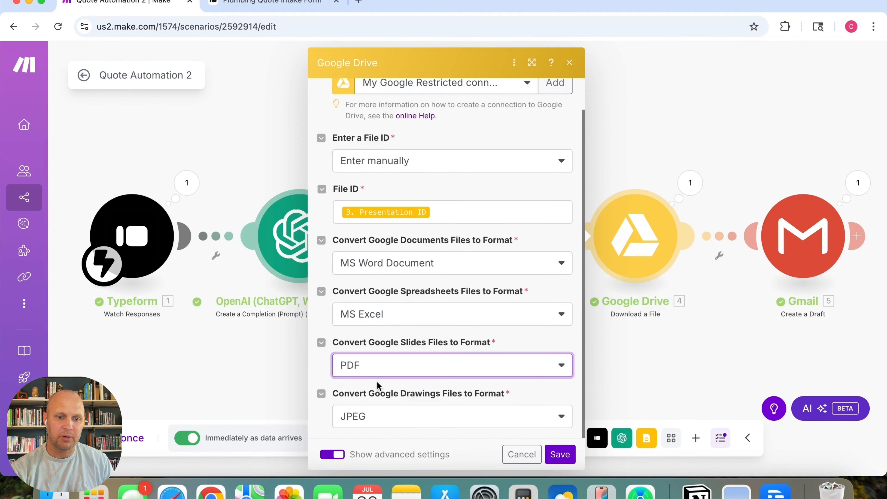
{"action": "left_click", "coordinate": [320, 370]}
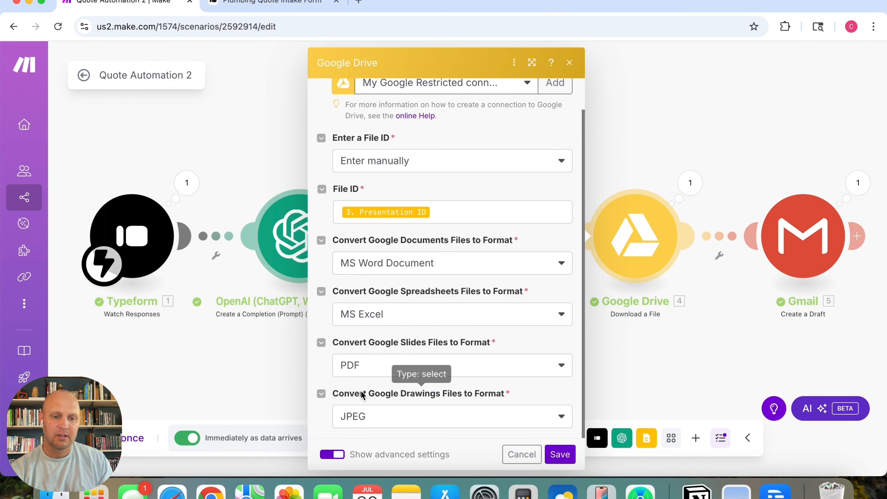
{"action": "left_click", "coordinate": [533, 451]}
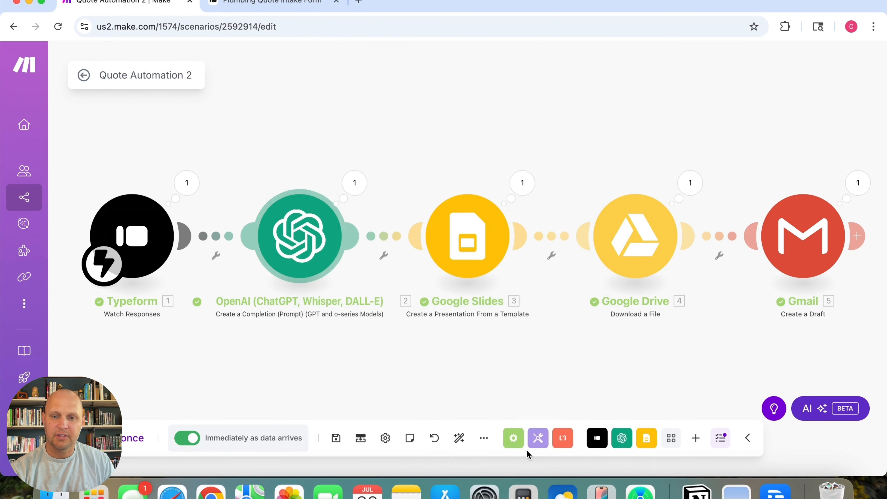
Open the Gmail module and examine its drafts folder, mapped recipient email address and subject line
{"action": "left_click", "coordinate": [765, 265]}
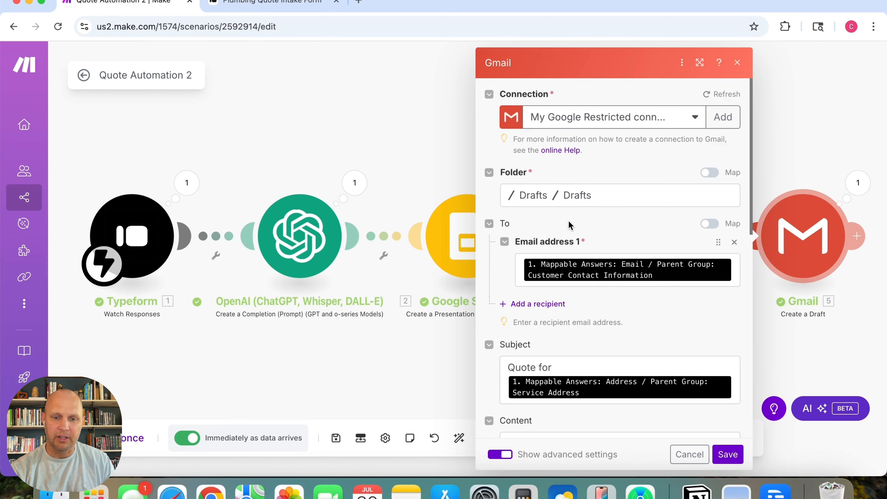
{"action": "scroll", "coordinate": [569, 225], "scroll_direction": "down", "scroll_amount": 2}
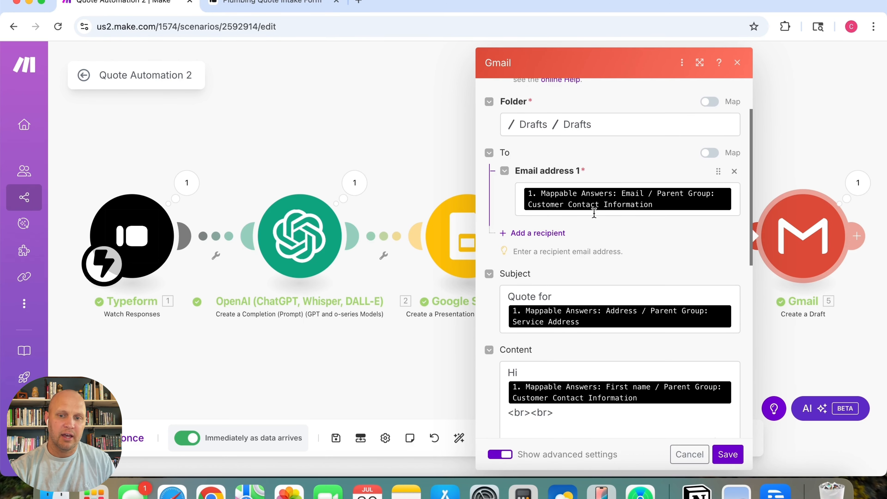
{"action": "scroll", "coordinate": [596, 220], "scroll_direction": "up", "scroll_amount": 2}
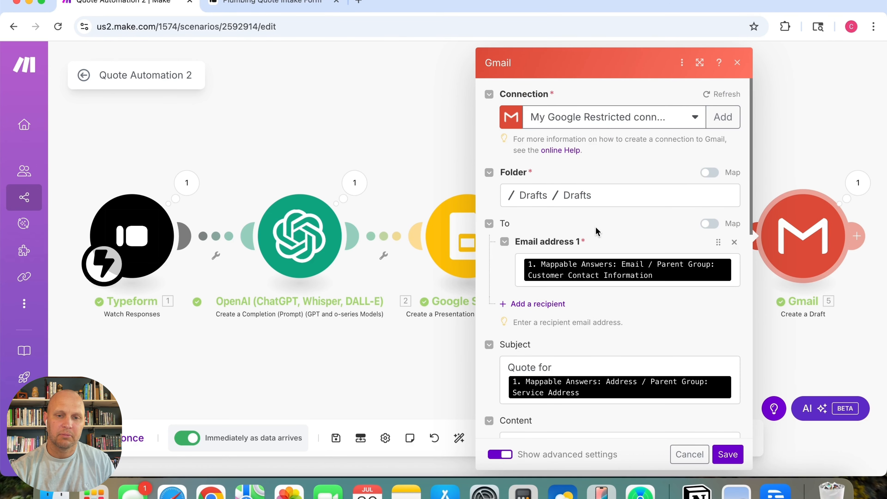
{"action": "scroll", "coordinate": [584, 314], "scroll_direction": "down", "scroll_amount": 2}
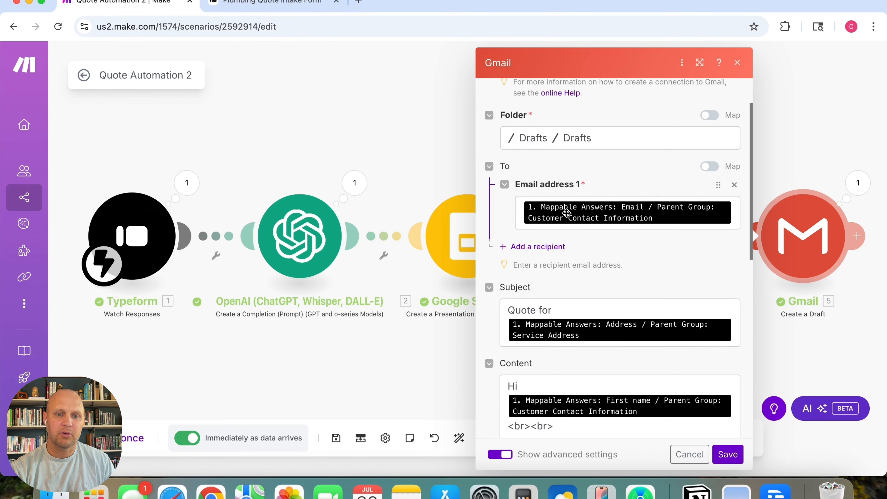
{"action": "mouse_move", "coordinate": [606, 214]}
{"action": "scroll", "coordinate": [524, 231], "scroll_direction": "down", "scroll_amount": 2}
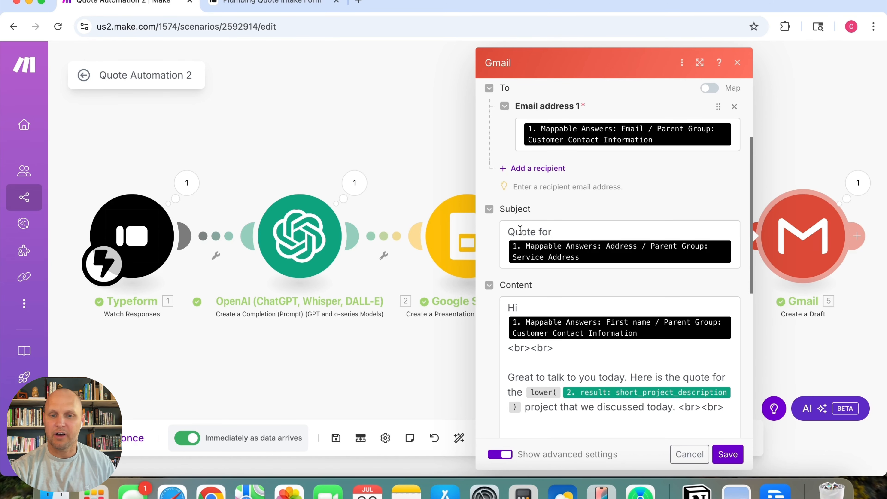
Examine the Gmail draft's content, including the mapped first name, the <br><br> line-break tags and the lowercase short_project_description
{"action": "scroll", "coordinate": [519, 224], "scroll_direction": "down", "scroll_amount": 4}
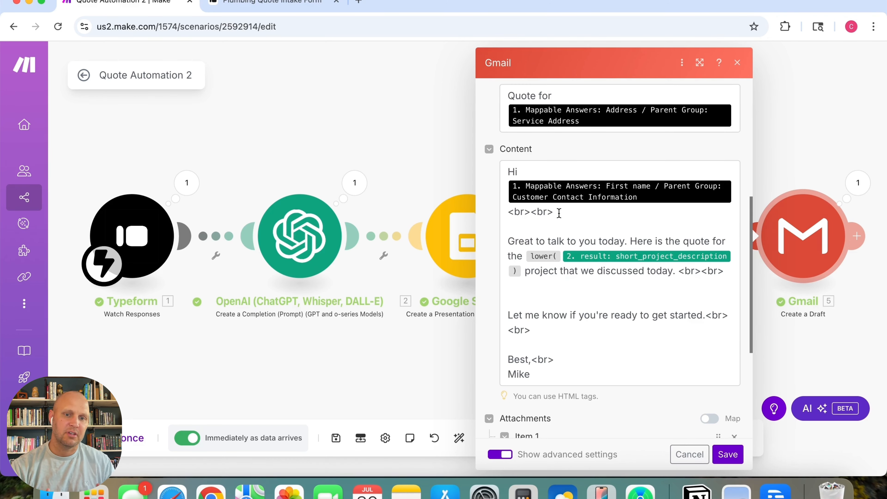
{"action": "scroll", "coordinate": [559, 213], "scroll_direction": "up", "scroll_amount": 2}
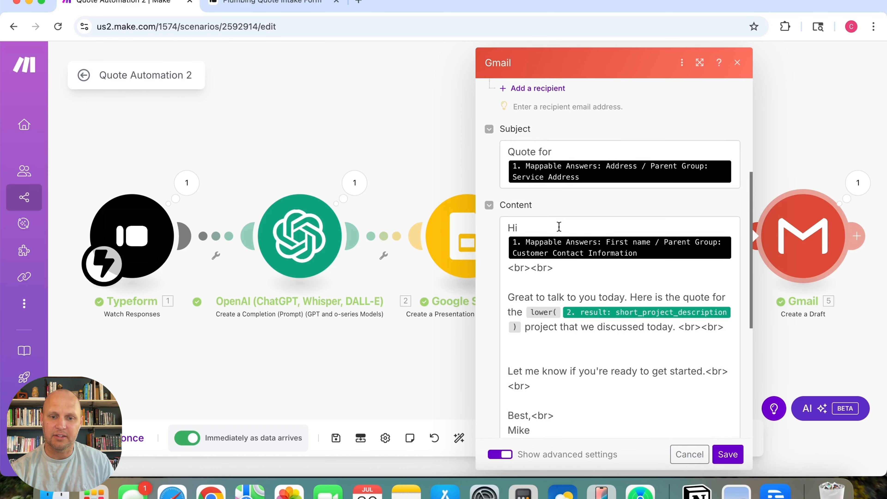
{"action": "scroll", "coordinate": [559, 223], "scroll_direction": "down", "scroll_amount": 3}
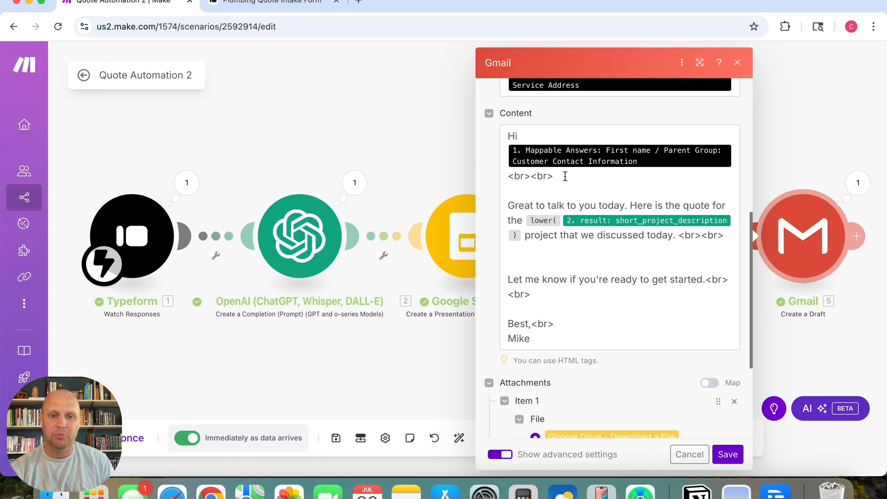
{"action": "left_click_drag", "start_coordinate": [564, 174], "coordinate": [498, 178]}
{"action": "left_click", "coordinate": [560, 191]}
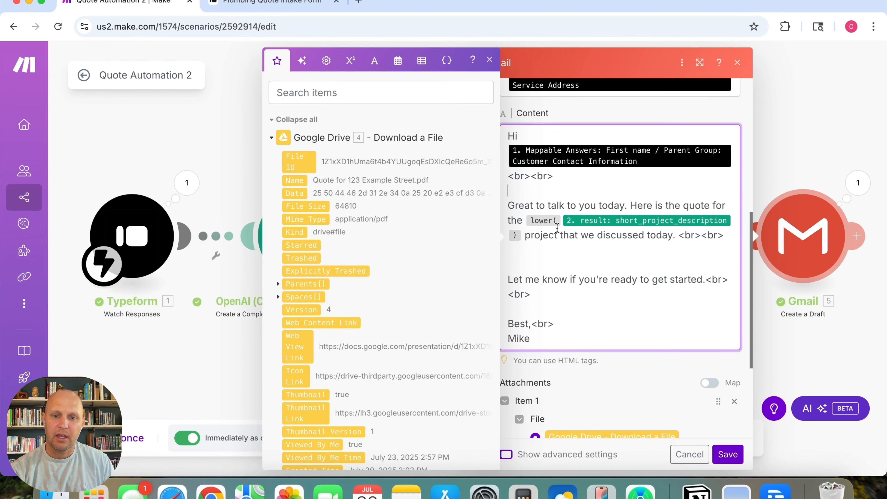
{"action": "scroll", "coordinate": [555, 234], "scroll_direction": "down", "scroll_amount": 2}
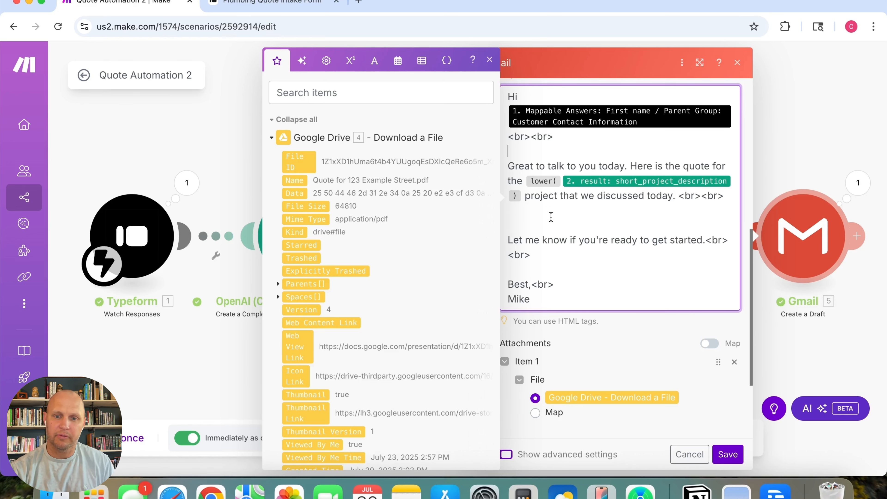
Review the Gmail draft's attachment source and the copy recipient settings, and close the module without saving
{"action": "scroll", "coordinate": [549, 214], "scroll_direction": "down", "scroll_amount": 3}
{"action": "scroll", "coordinate": [551, 217], "scroll_direction": "down", "scroll_amount": 1}
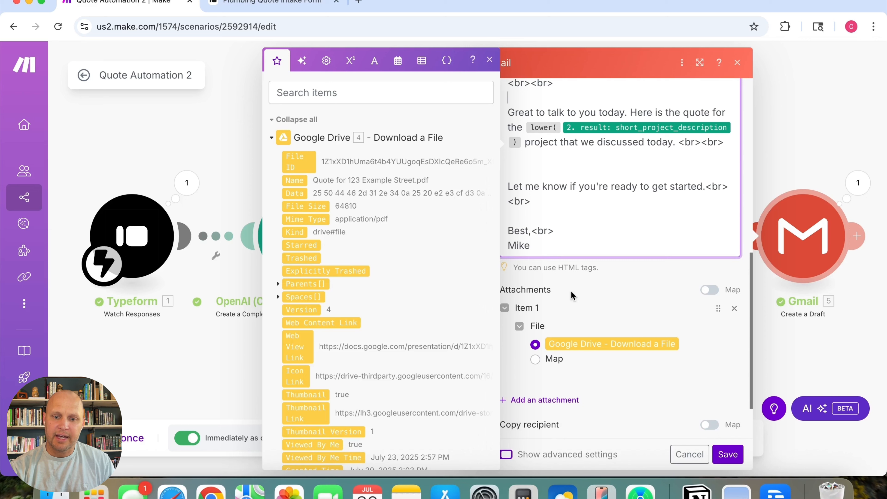
{"action": "left_click", "coordinate": [615, 371]}
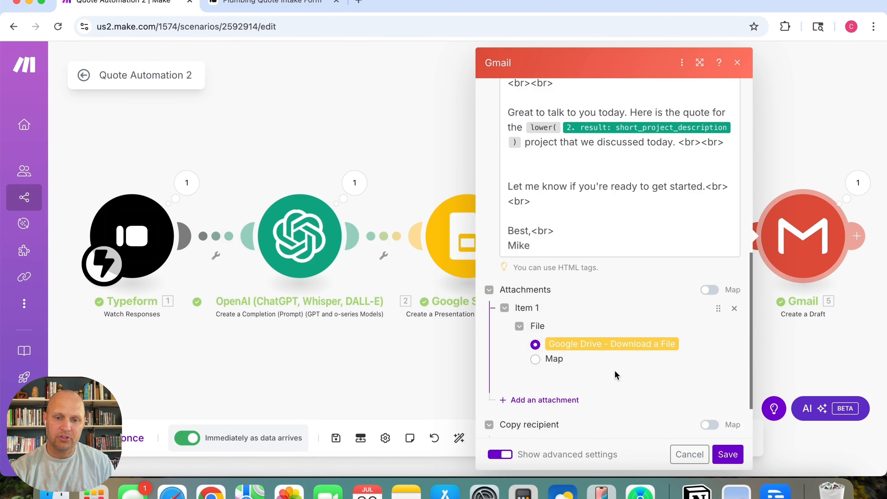
{"action": "scroll", "coordinate": [598, 353], "scroll_direction": "down", "scroll_amount": 4}
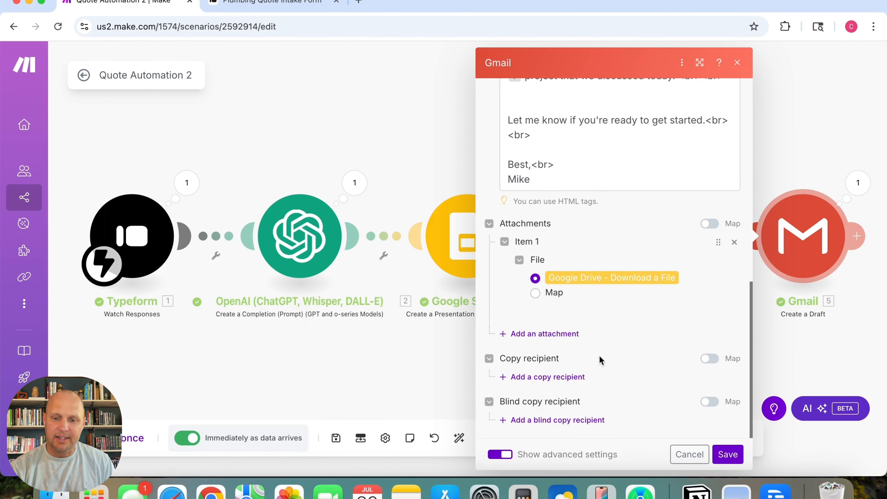
{"action": "left_click", "coordinate": [685, 454]}
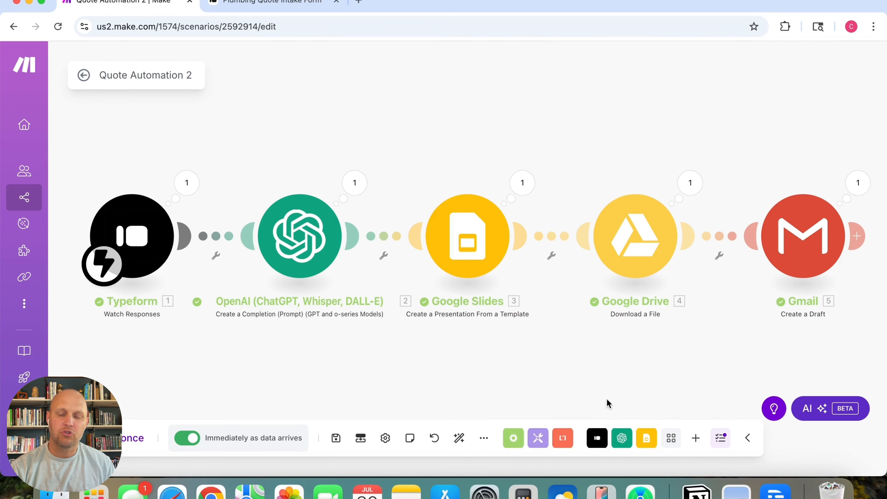